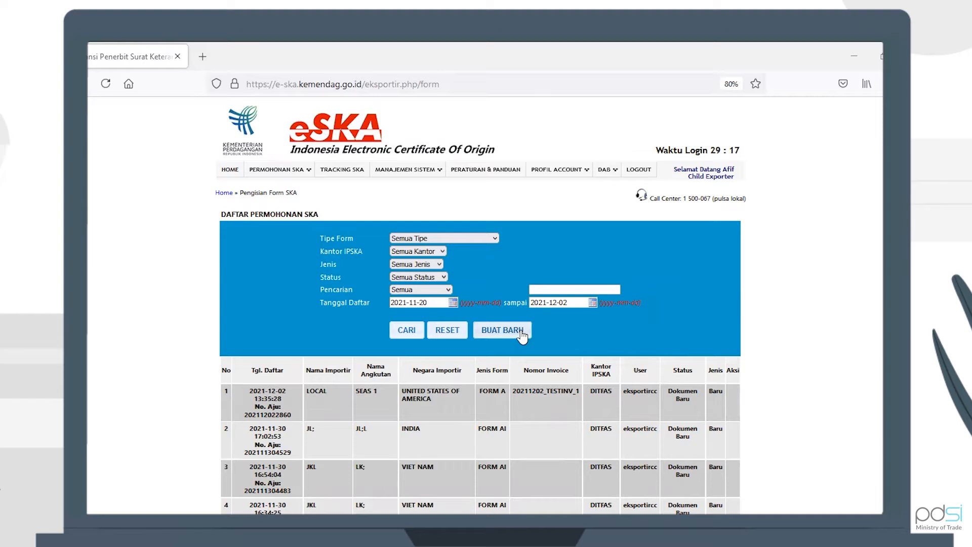
Step: Start a new application with FORM IC-CEPA chosen as the form type
click(501, 306)
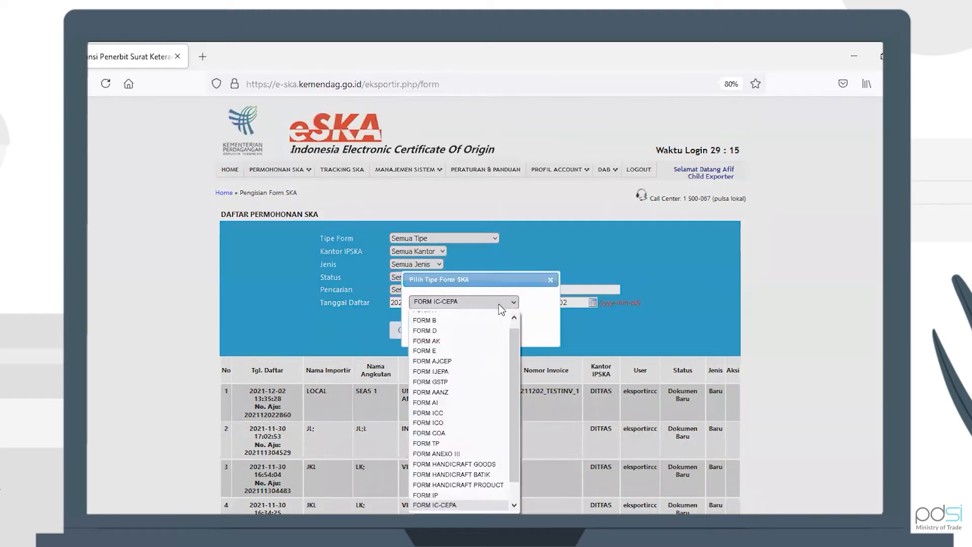
scroll(490, 395, down, 1)
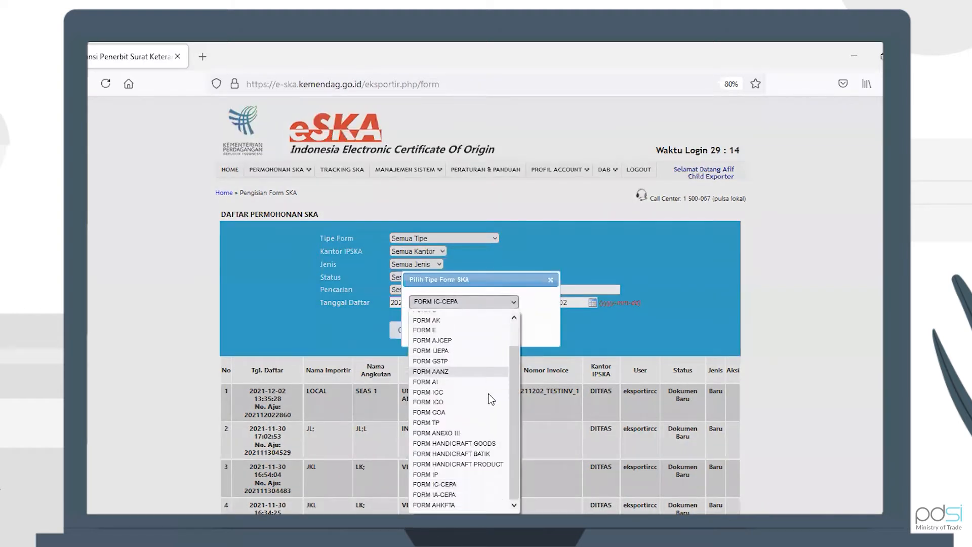
click(463, 482)
click(423, 321)
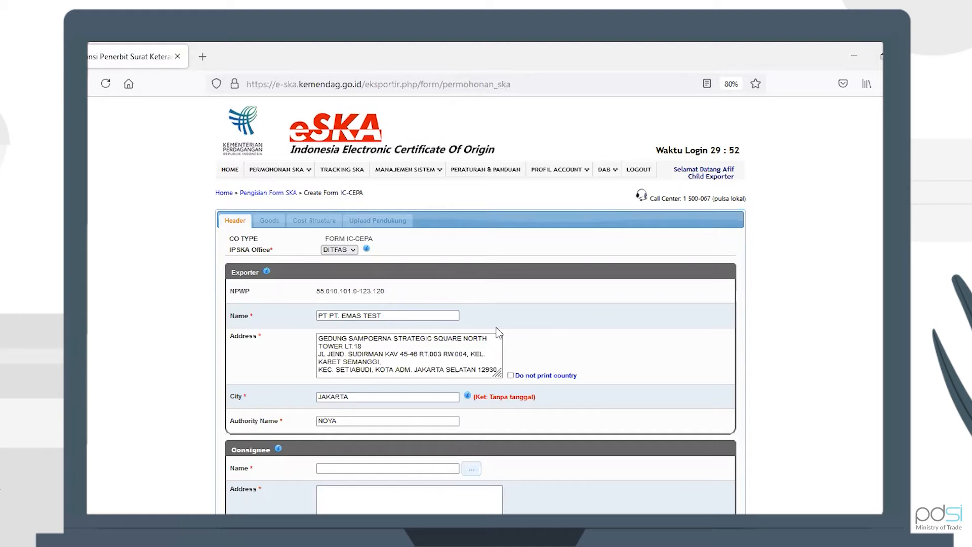
Step: Skip the saved-consignee list and type the consignee name manually, correcting a typo
scroll(641, 287, down, 2)
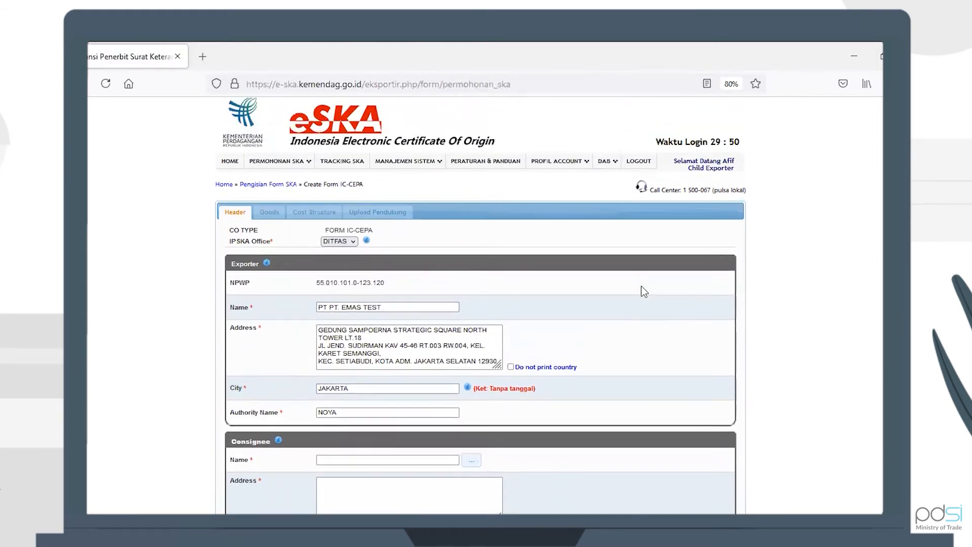
scroll(641, 286, down, 4)
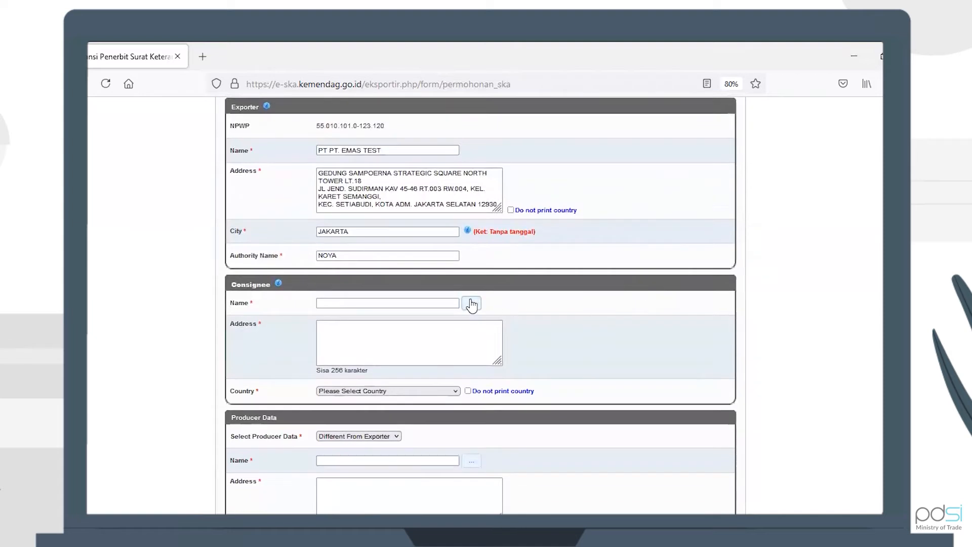
click(471, 304)
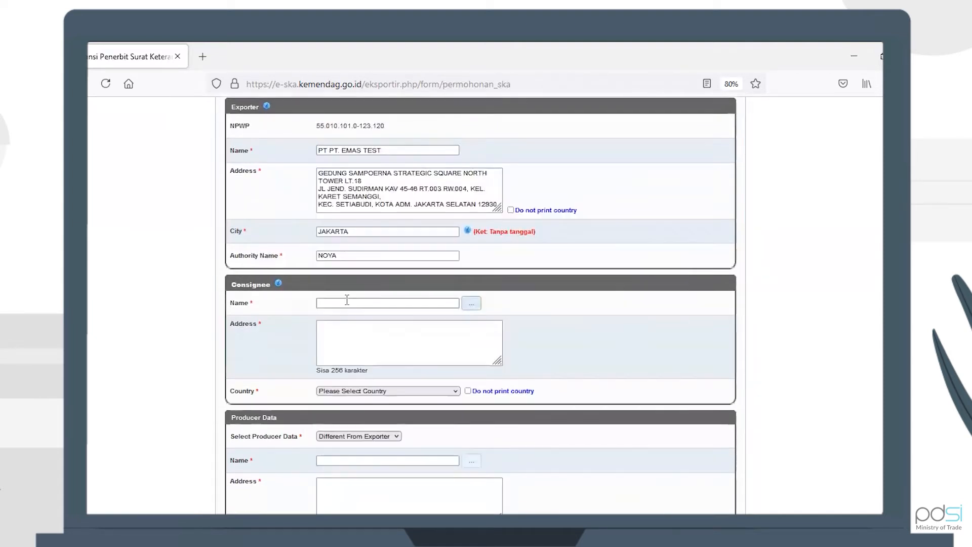
click(347, 300)
text(NAMR)
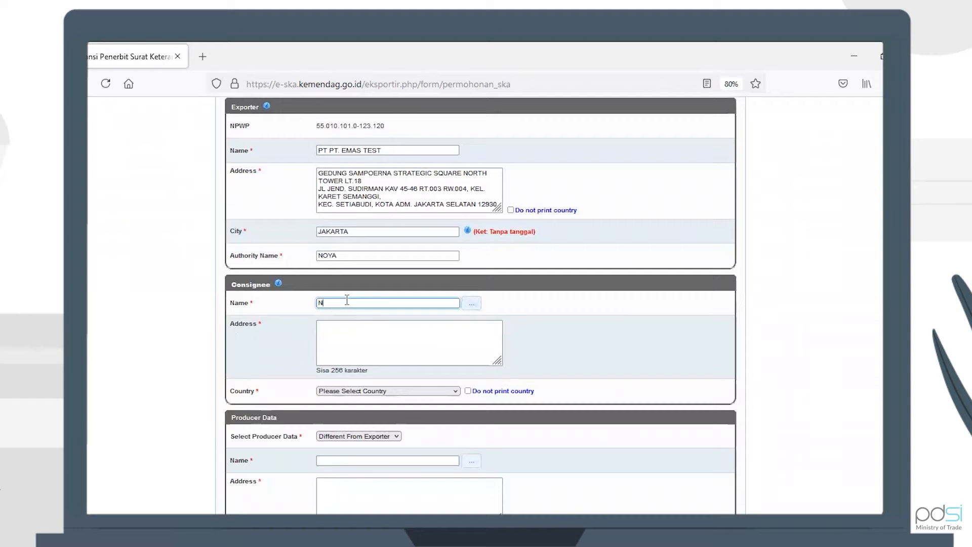
key(Tab)
click(347, 300)
key(BackSpace)
text(E)
key(Tab)
key(Tab)
Step: Enter the consignee address and set the consignee country to BRUNEI DARUSSALAM
text(A)
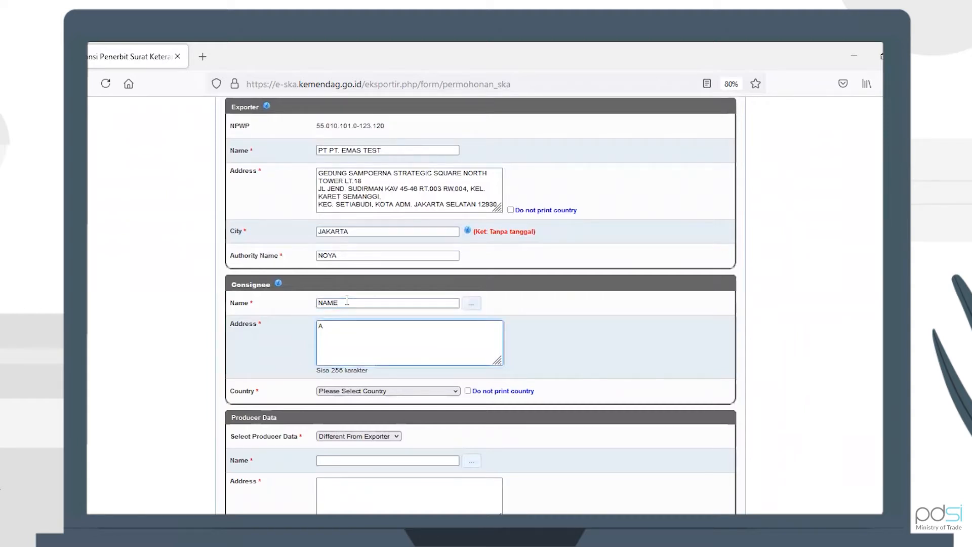
text(DDRESS)
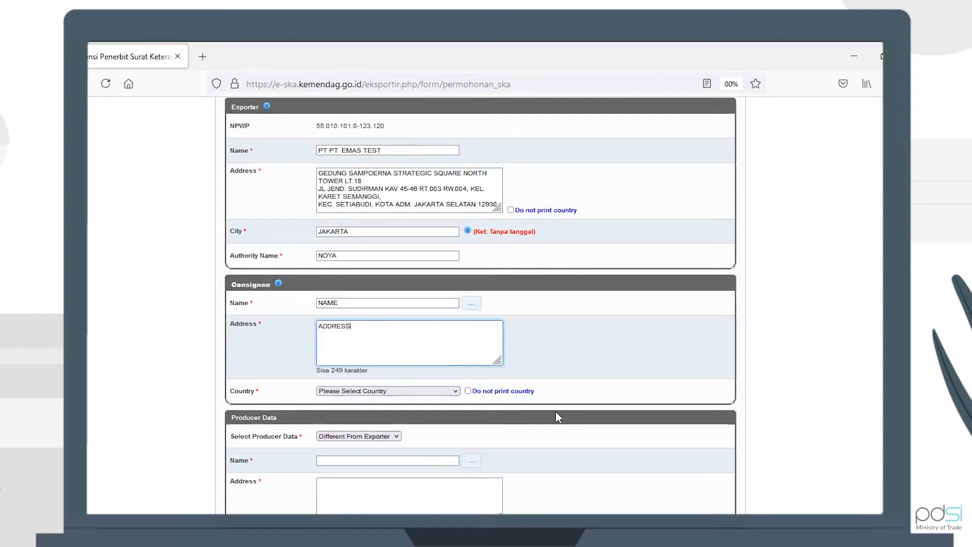
scroll(555, 411, down, 2)
click(449, 319)
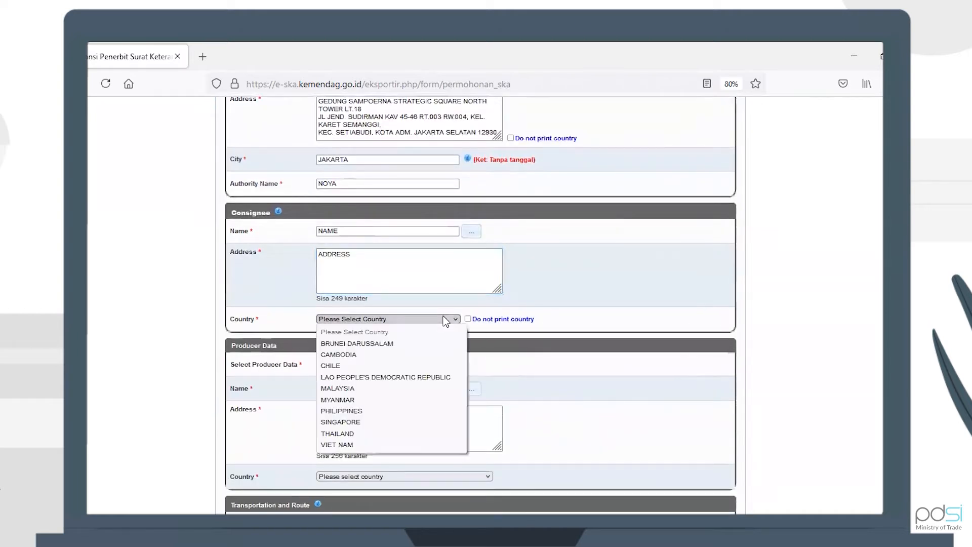
click(423, 343)
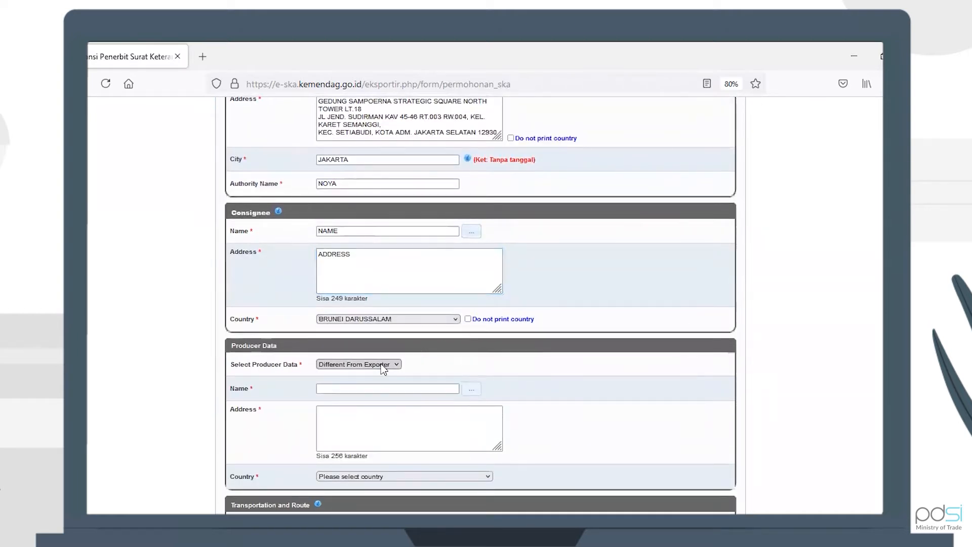
Step: Enter the producer's name and begin typing its address
click(423, 389)
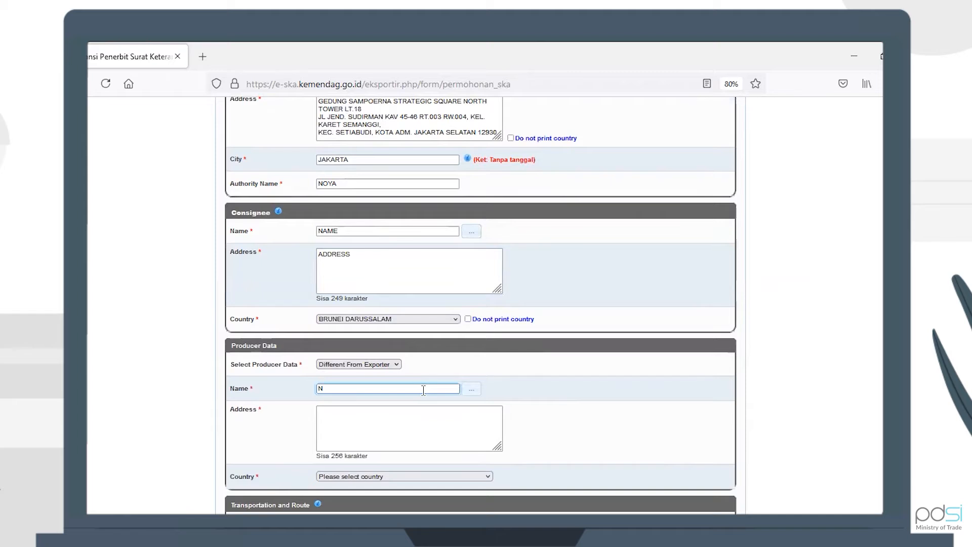
text(NAME)
key(Tab)
text(A)
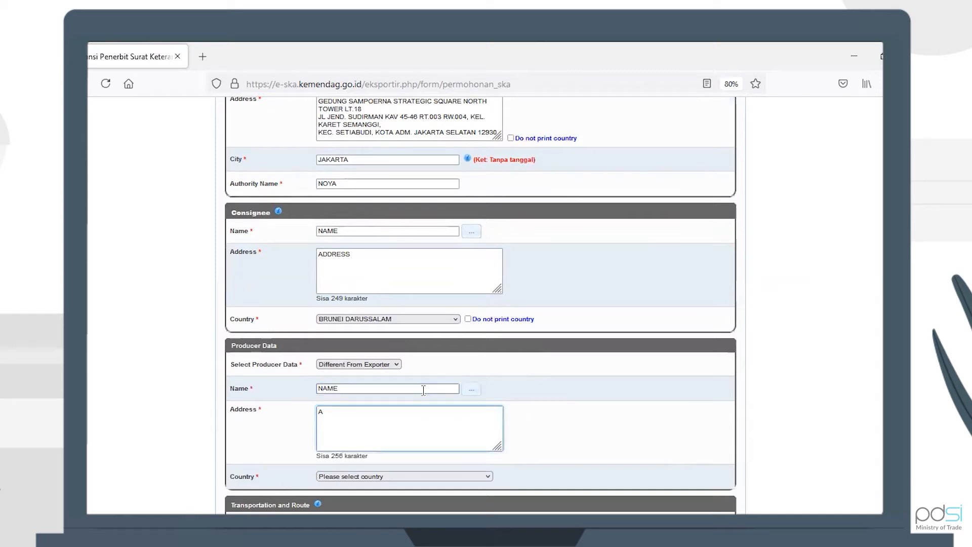
text(DDRESS)
Step: Set the producer country to ARUBA and the vessel number to VESSEL
scroll(582, 408, down, 2)
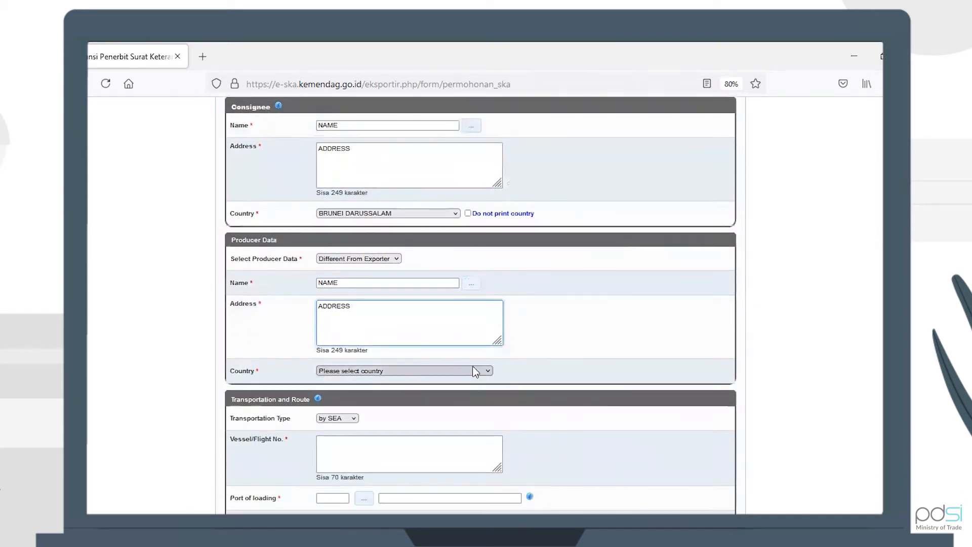
click(474, 370)
click(456, 284)
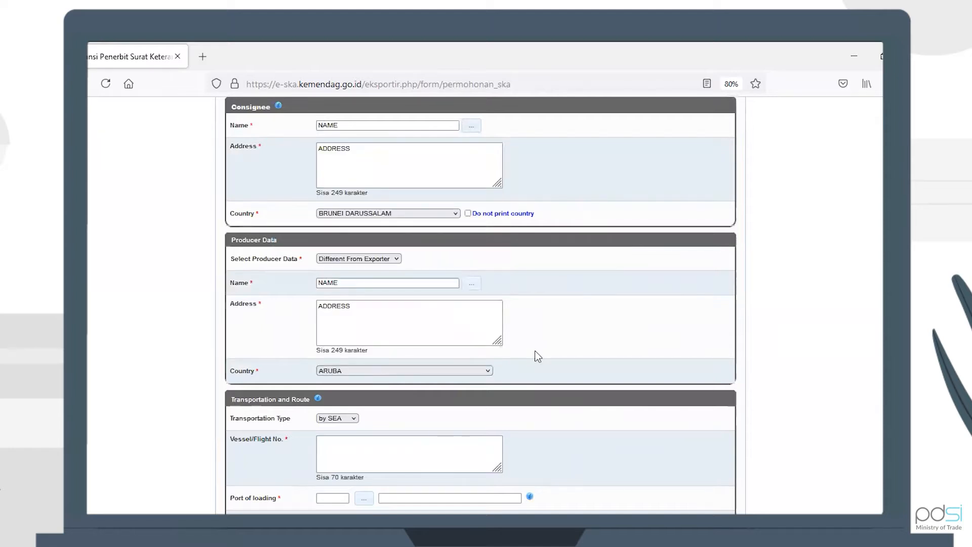
scroll(535, 352, down, 2)
click(436, 373)
text(VESSEL)
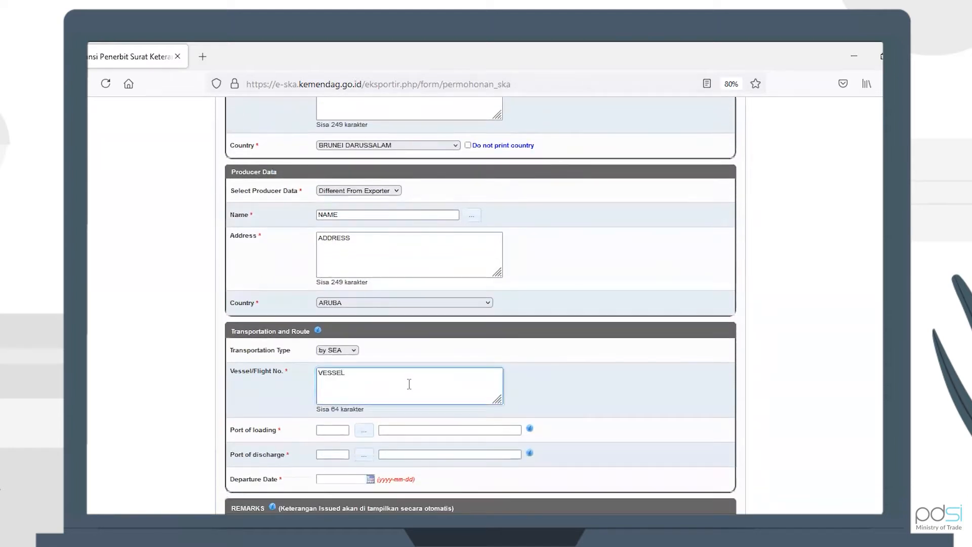
Step: Set ports Abu Road to Brunei Town, departure date 2021-12-02, and save the header
click(364, 430)
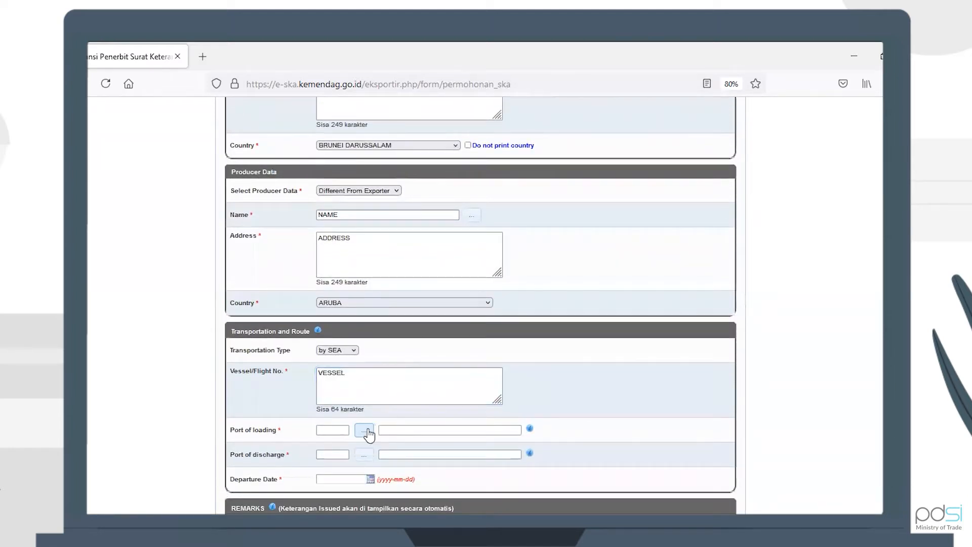
click(621, 274)
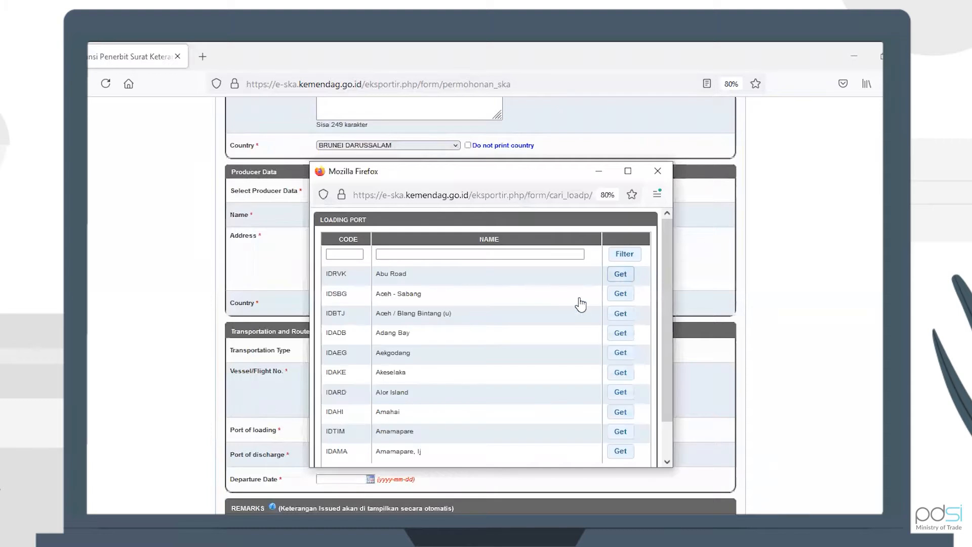
click(364, 455)
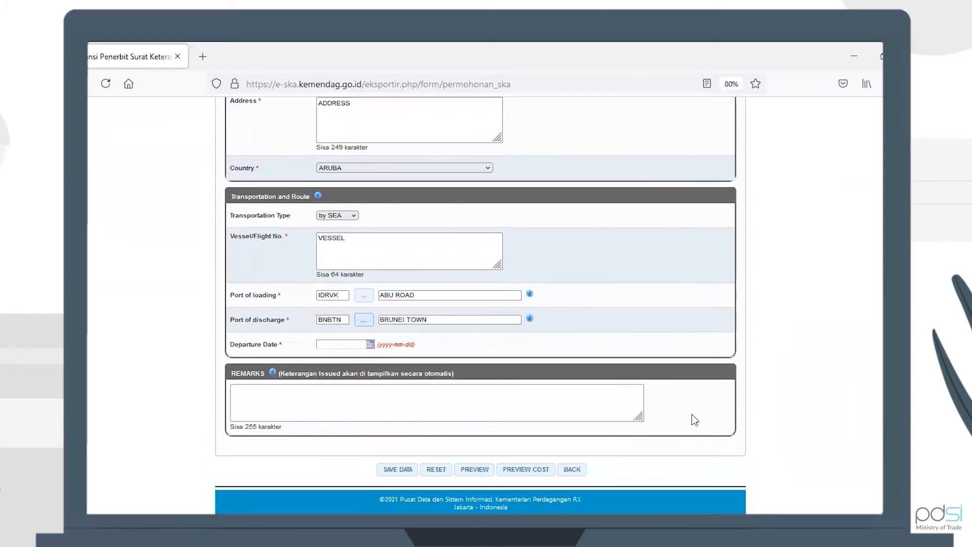
click(357, 345)
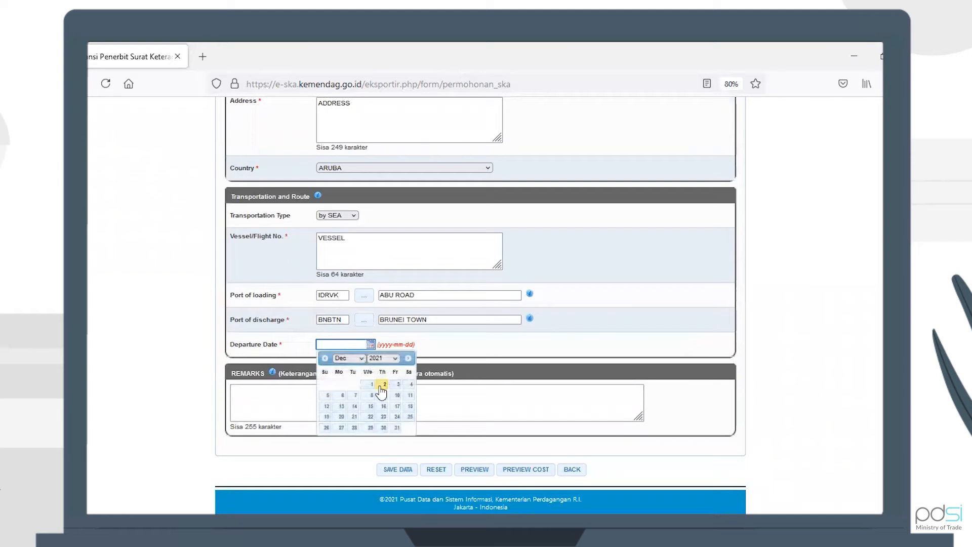
click(384, 384)
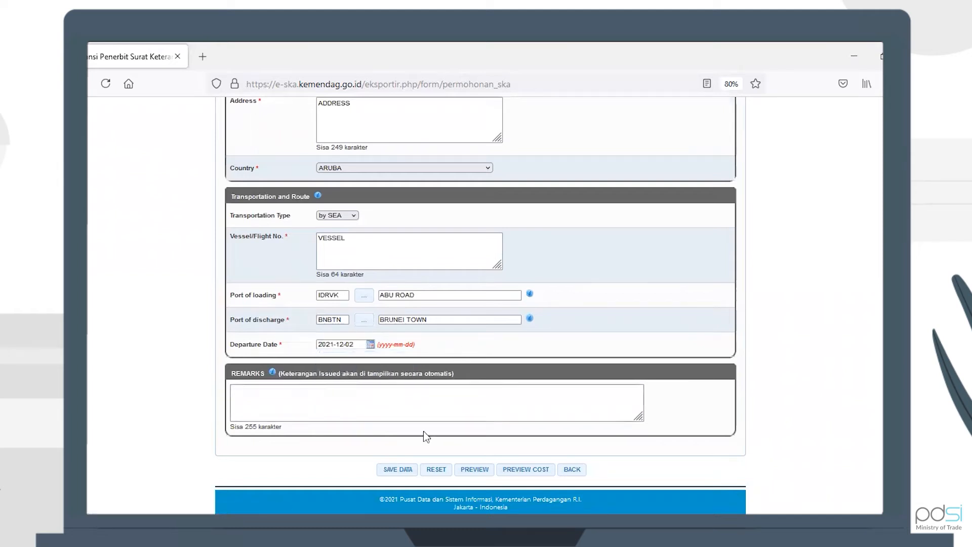
click(396, 475)
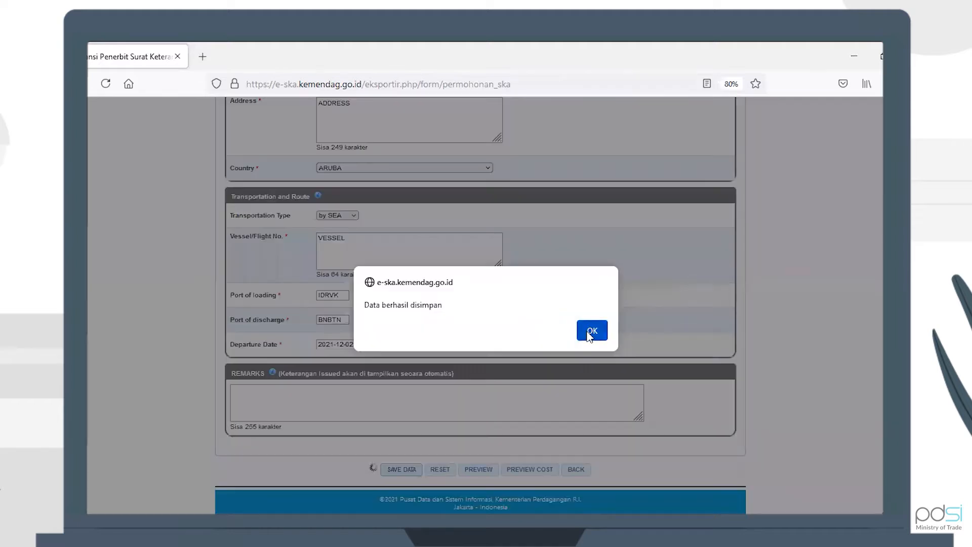
click(590, 331)
scroll(587, 332, up, 15)
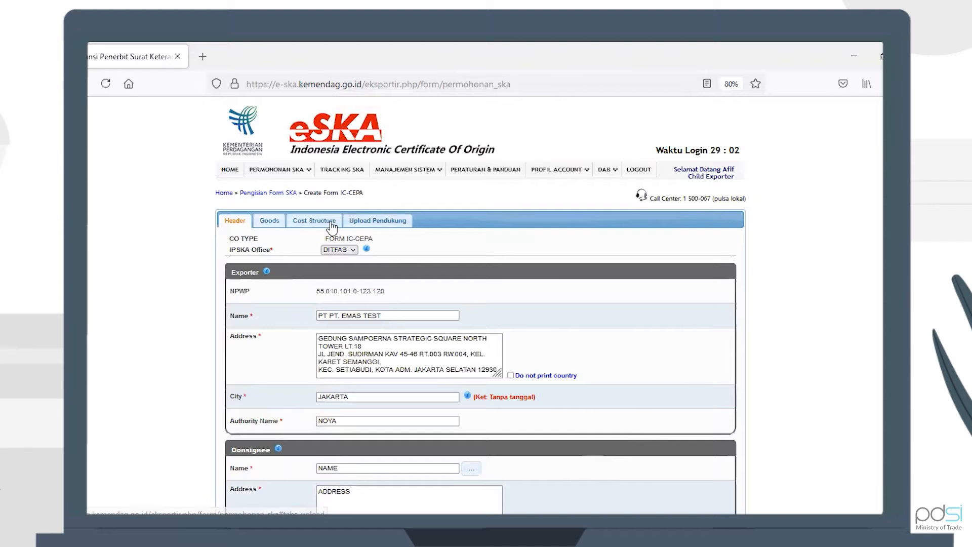
Step: In the Goods part, enter the invoice number and invoice date 2021-12-01
click(270, 222)
click(363, 262)
click(364, 262)
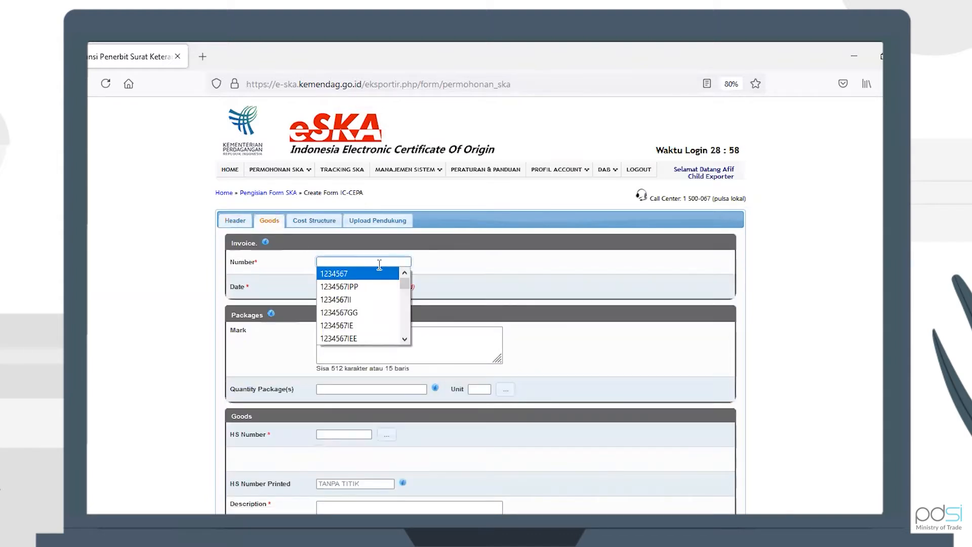
click(362, 271)
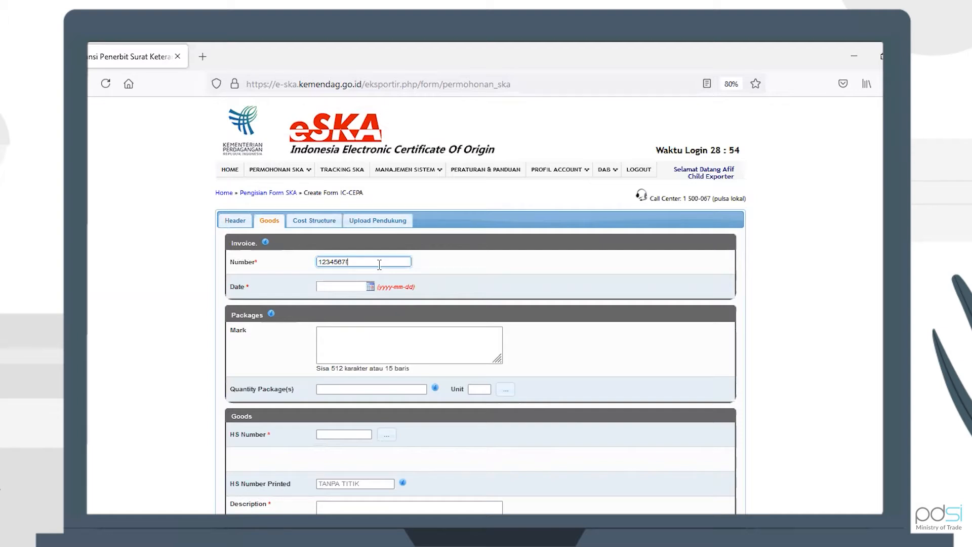
text(ICCEPA)
key(ctrl+a)
click(352, 286)
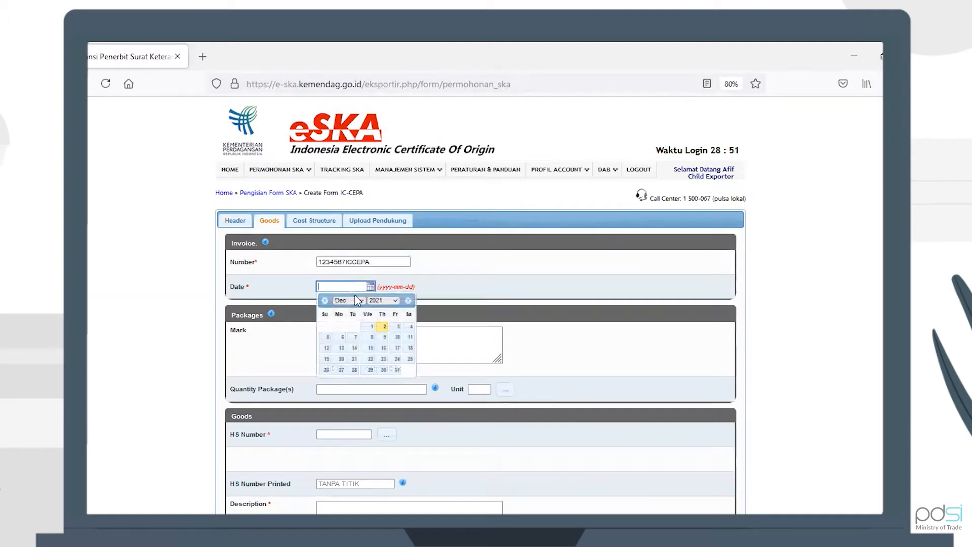
click(374, 329)
Step: Enter package mark MARK, the package quantity, and packaging unit 13
click(371, 337)
text(MARK)
key(Tab)
text(1)
click(506, 388)
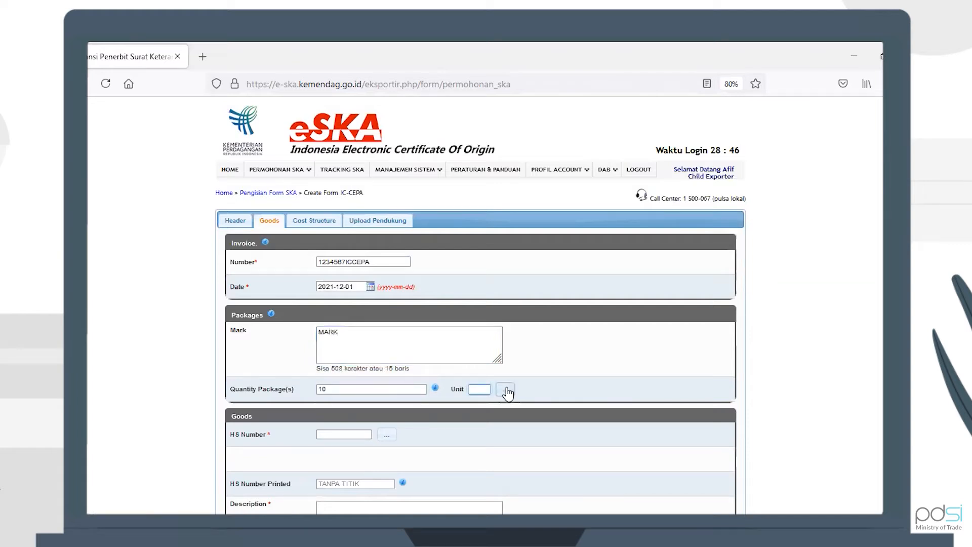
click(620, 274)
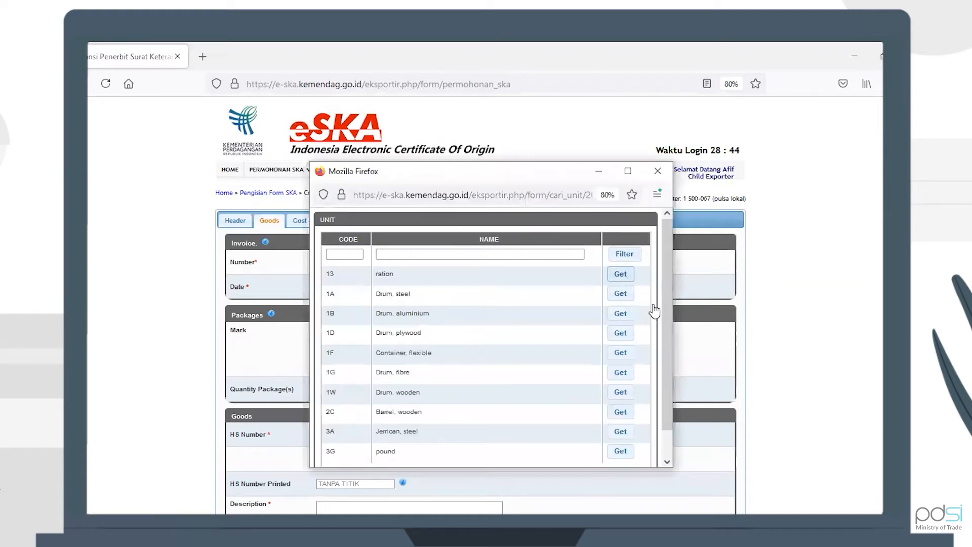
Step: Choose HS code 85392232 and set the origin criterion to ORIGIN
scroll(679, 339, down, 3)
click(387, 325)
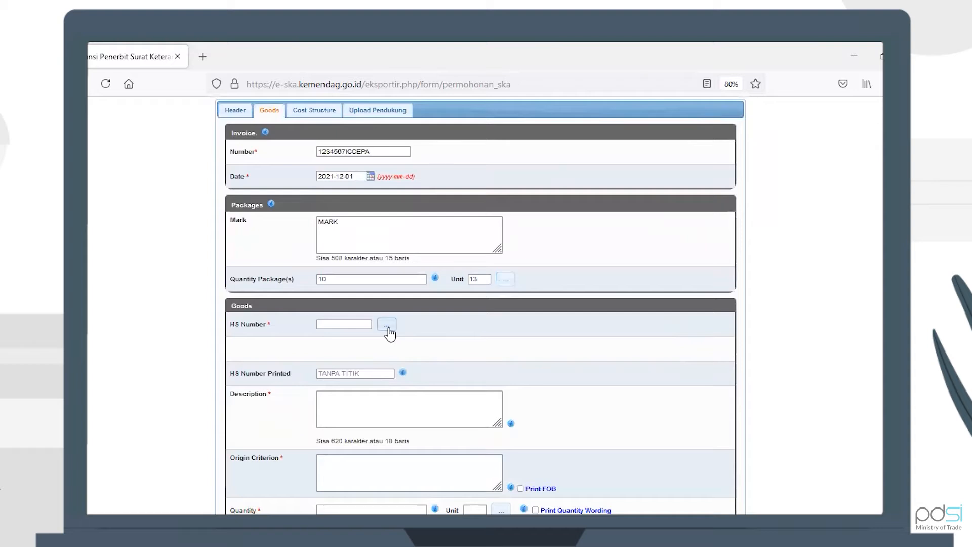
click(617, 282)
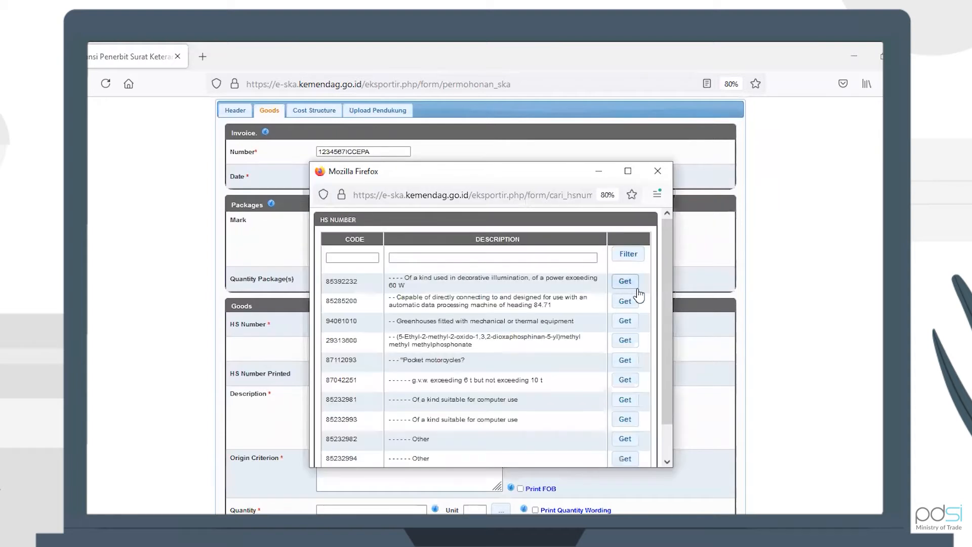
click(401, 469)
text(ORIGIN)
key(Tab)
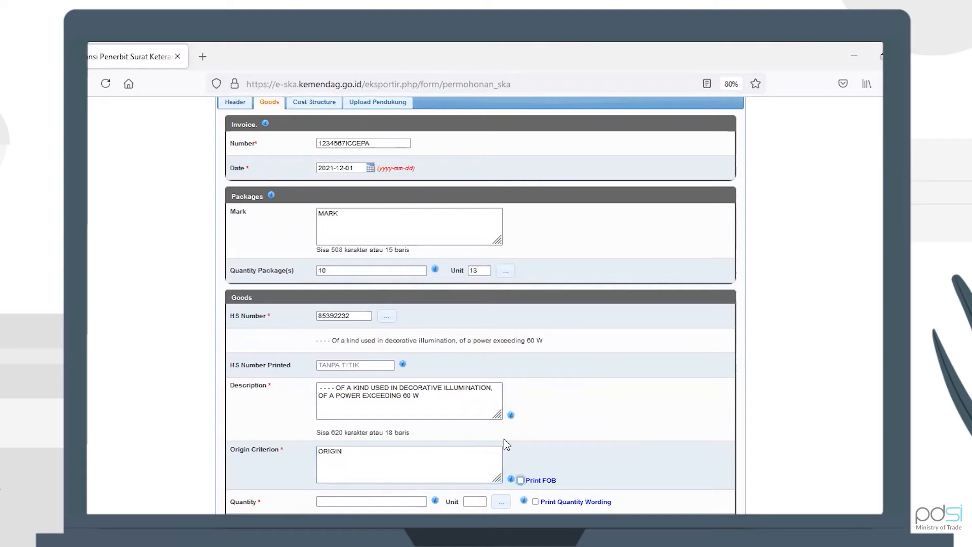
scroll(504, 438, down, 4)
Step: Set goods quantity 10 A1, gross weight 10 ACR, and net weight 10
click(386, 290)
text(1)
click(501, 290)
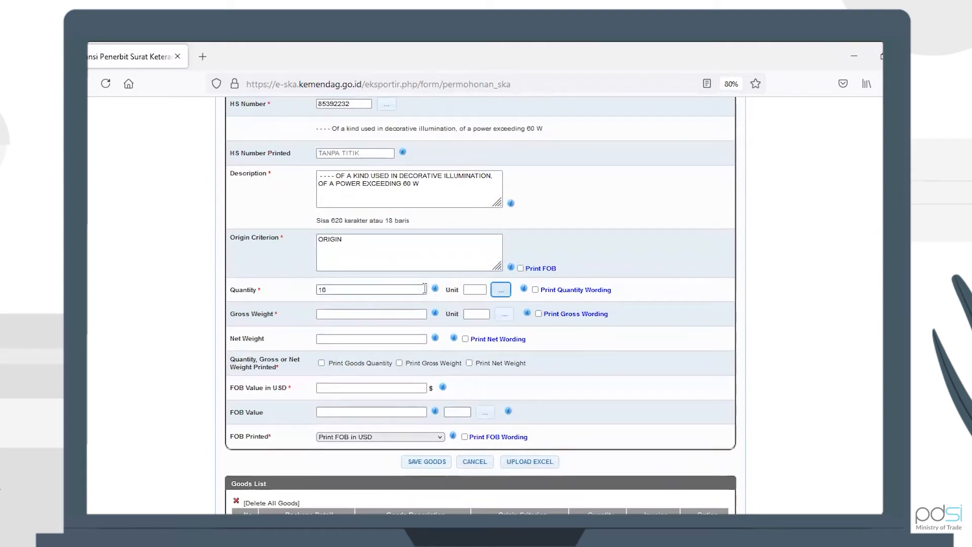
click(625, 280)
click(386, 312)
text(1)
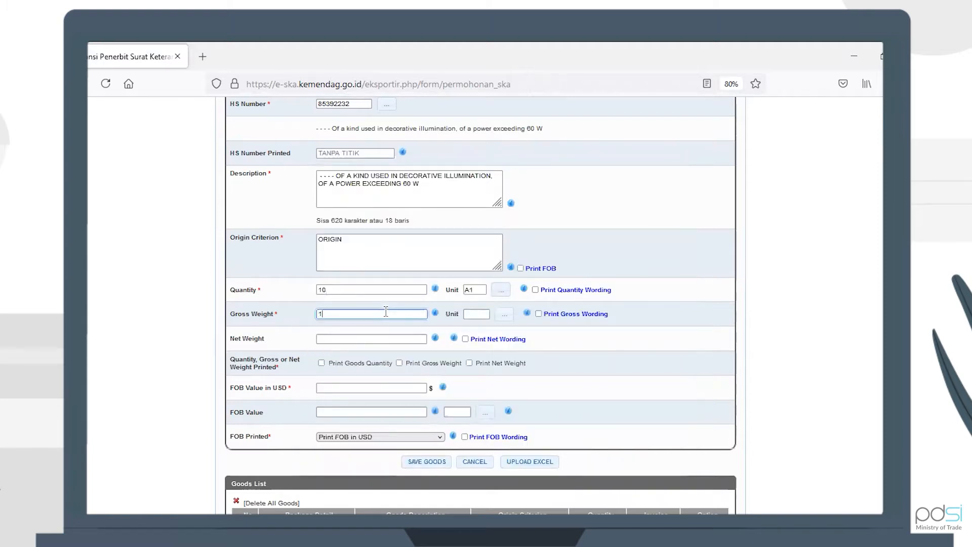
click(507, 317)
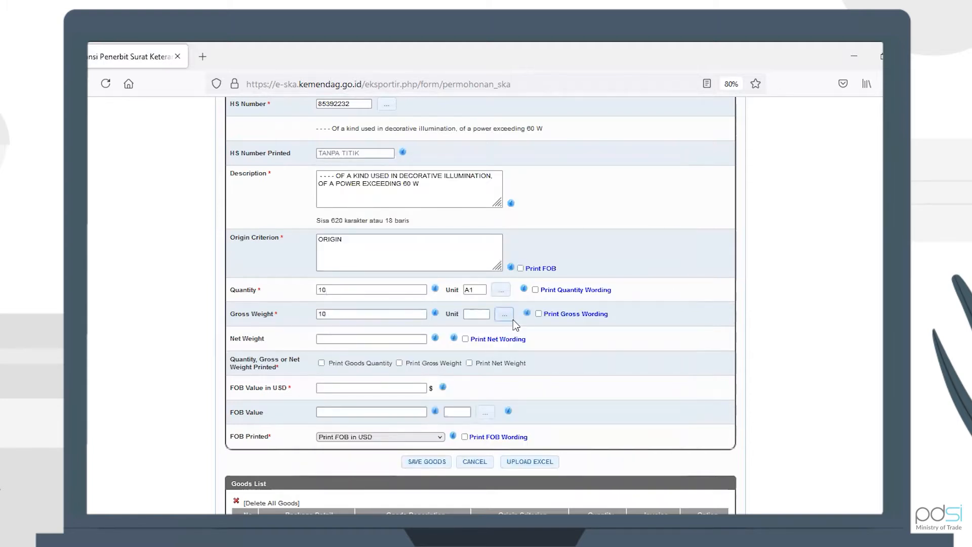
click(626, 276)
click(375, 339)
text(10)
Step: Tick Print Goods Quantity, enter FOB value 10 USD, and save the goods item
click(321, 362)
click(342, 390)
text(10)
click(342, 412)
text(10)
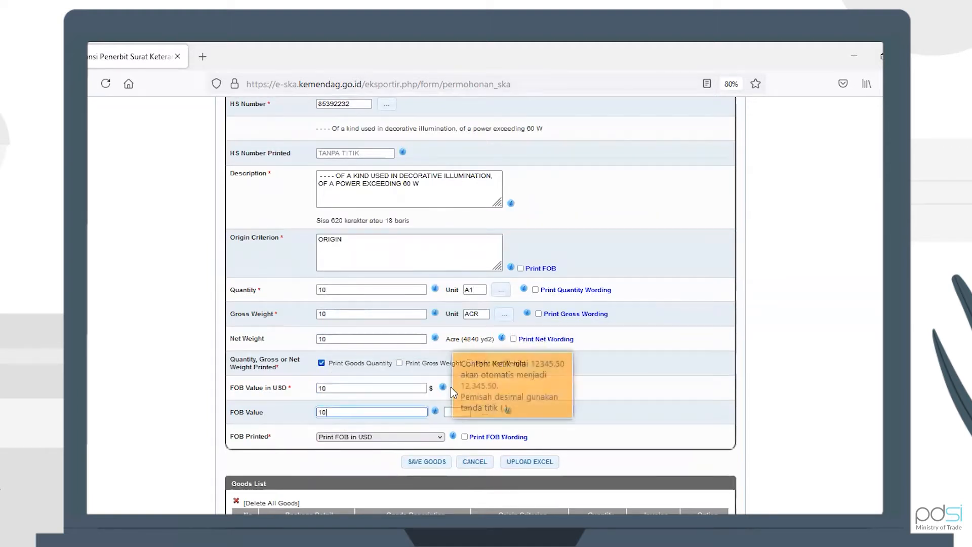
mouse_move(444, 387)
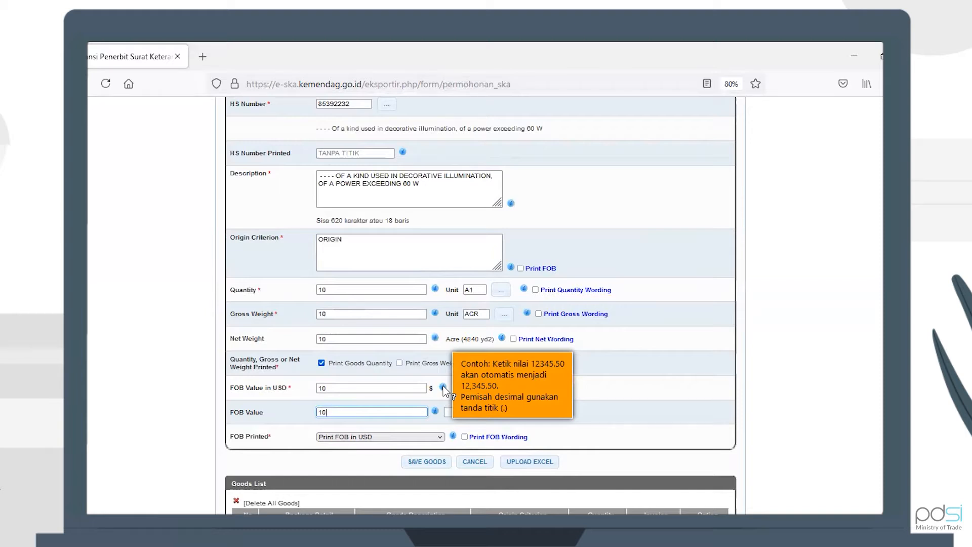
scroll(591, 426, down, 3)
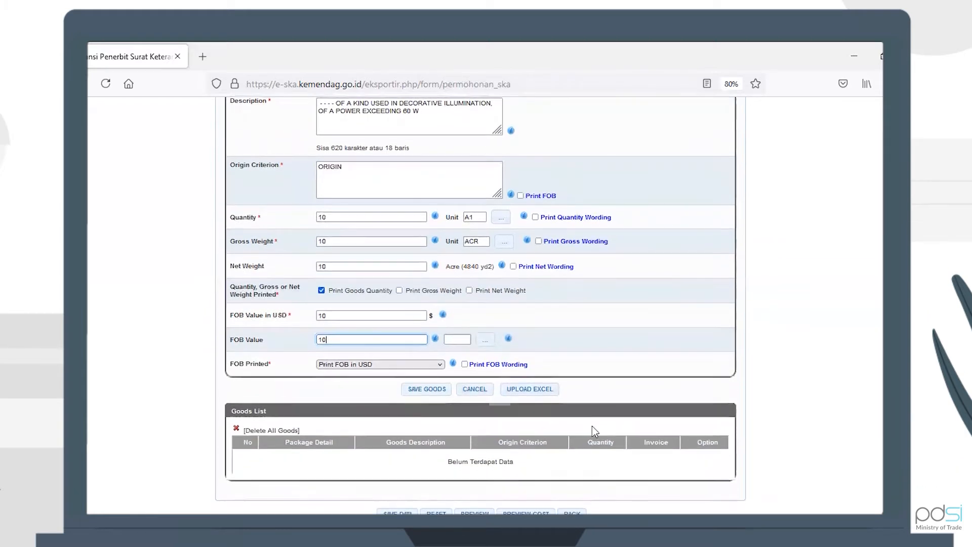
click(429, 389)
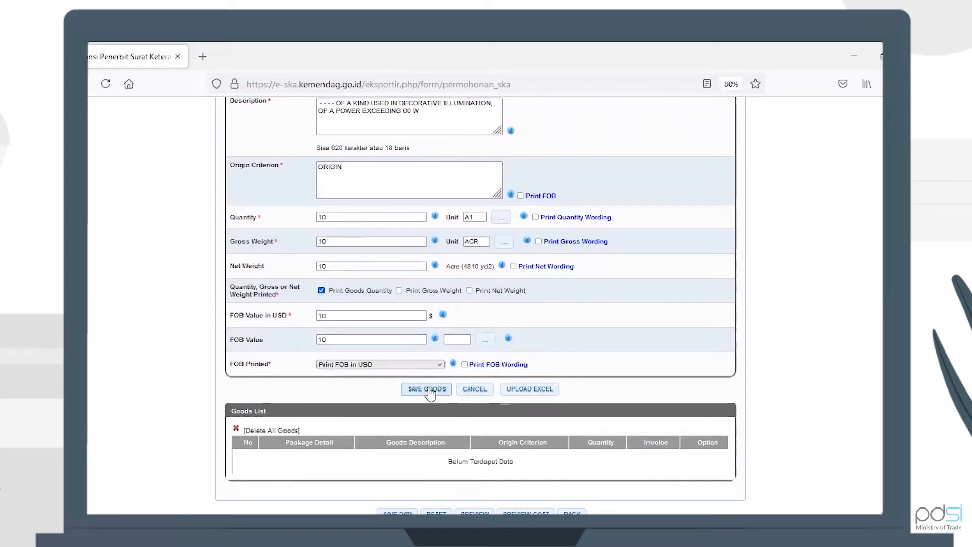
click(539, 341)
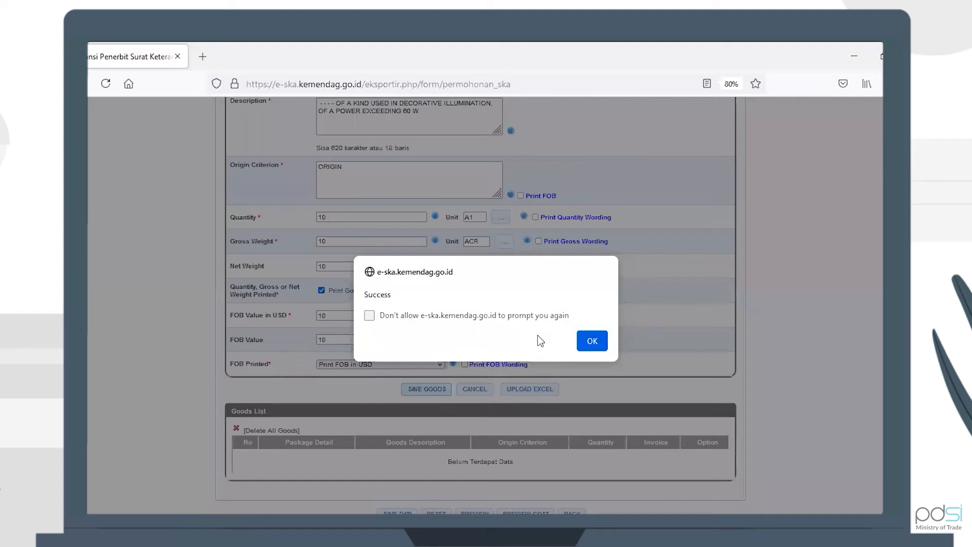
click(591, 341)
Step: Check the saved HS 85392232 item in the Goods List, then open the Cost Structure section
scroll(590, 342, down, 2)
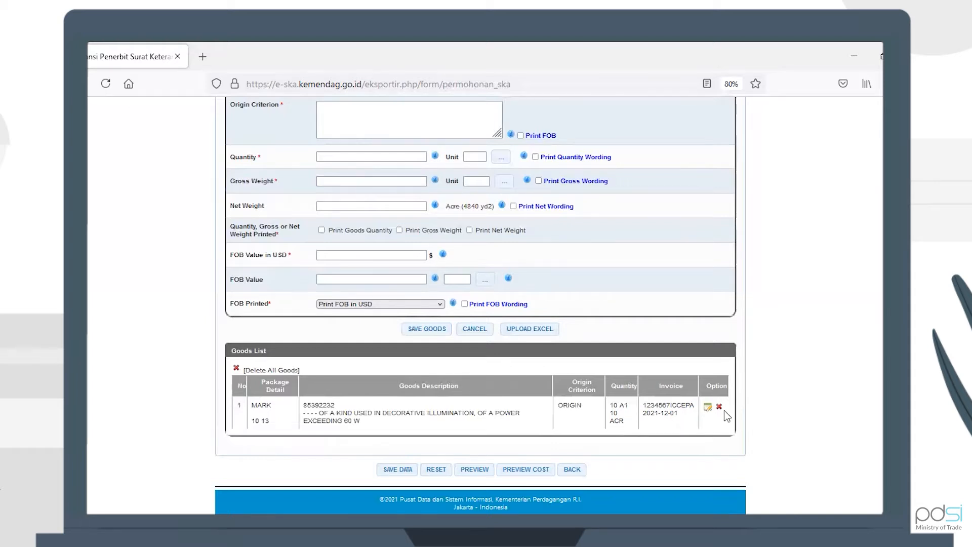
scroll(684, 302, up, 10)
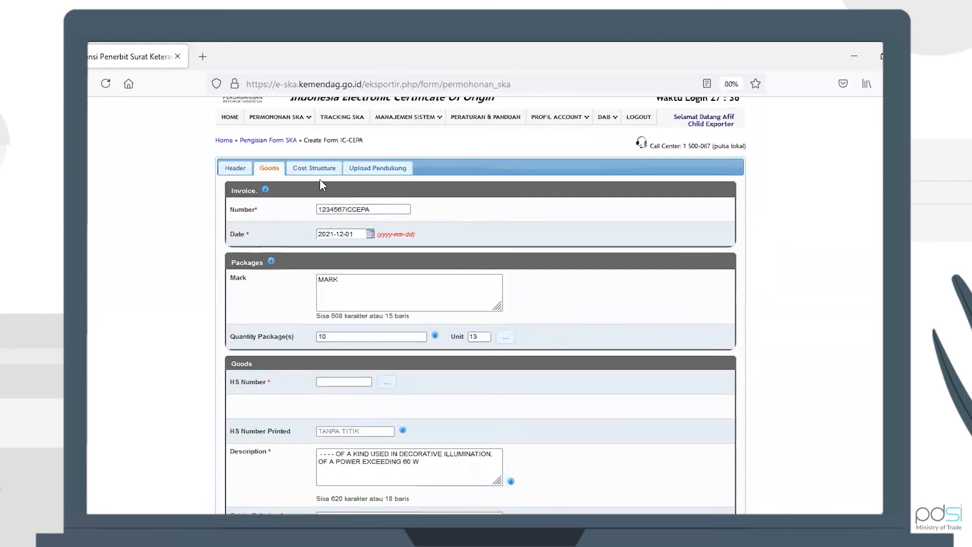
click(318, 172)
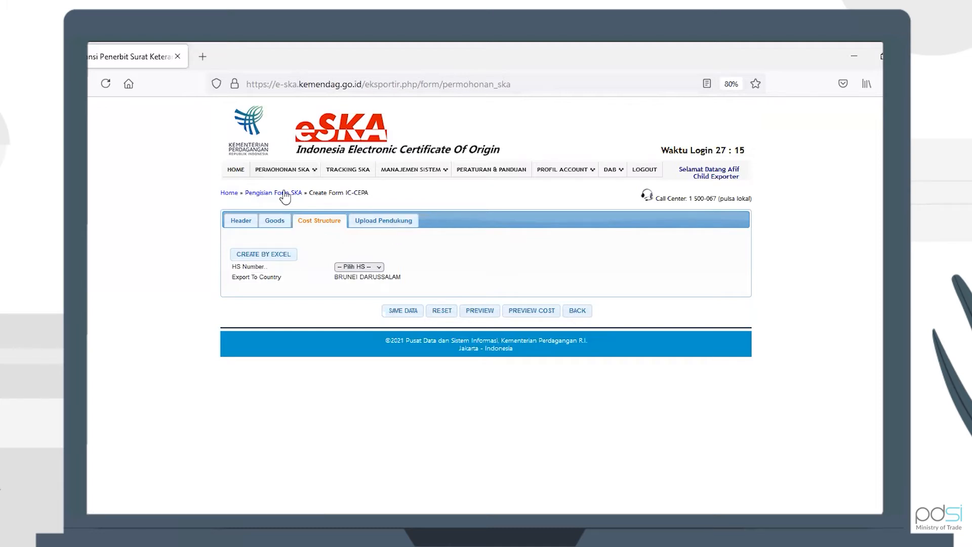
Step: Switch to the Upload Pendukung supporting-documents section
click(377, 223)
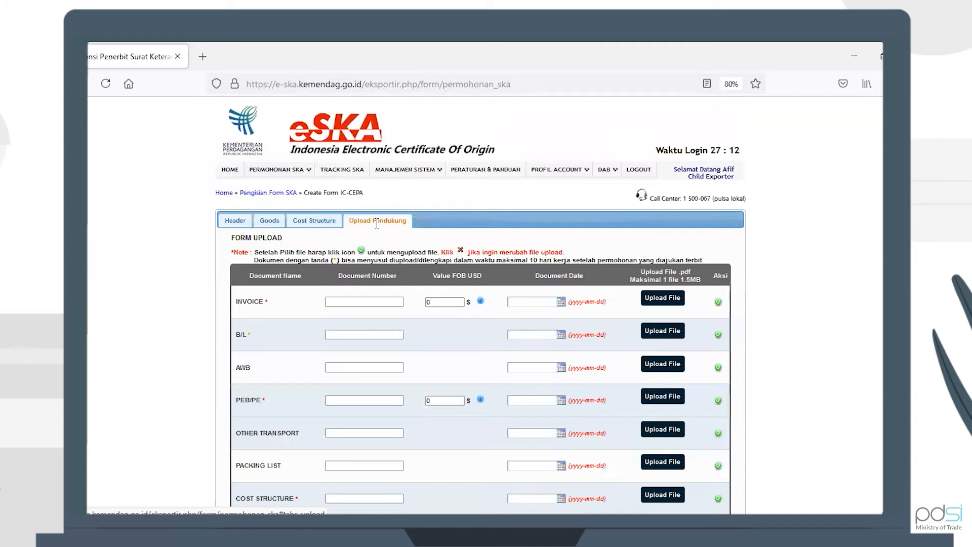
Step: Fill the Invoice row with its document number, FOB value 10, and date 2021-12-01
click(358, 301)
text(1234567IC-CEPA)
key(Tab)
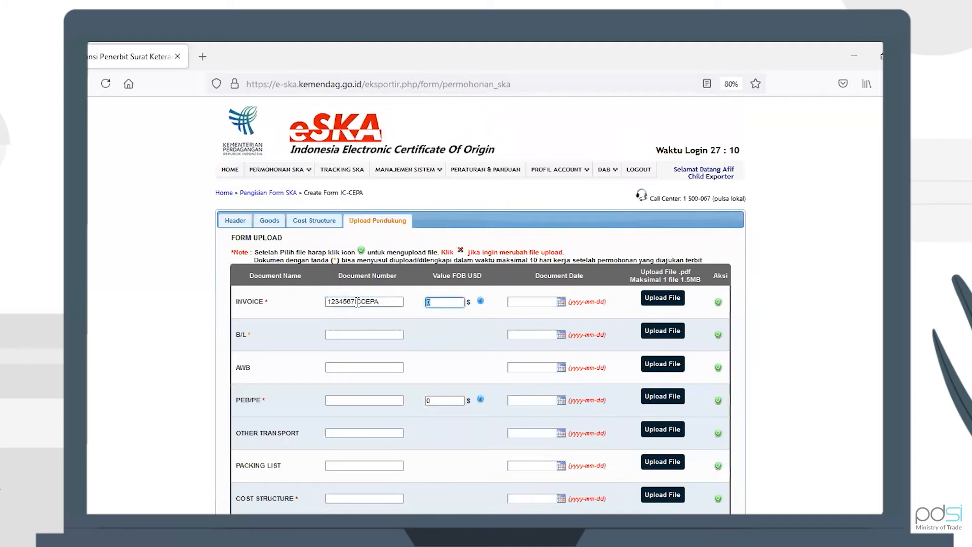
text(10)
key(Tab)
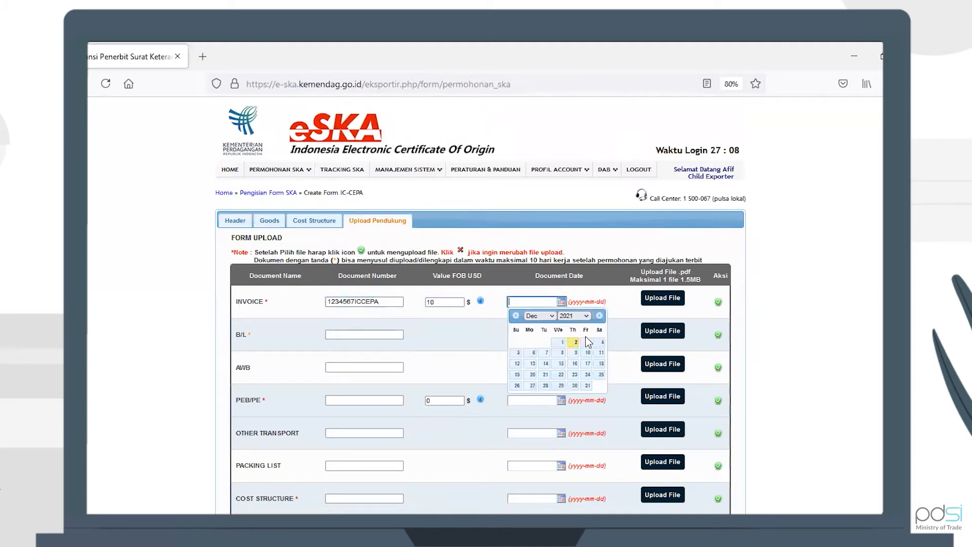
click(560, 346)
Step: Fill the B/L row with a suggested document number and date 2021-12-01
click(369, 335)
click(368, 337)
click(369, 346)
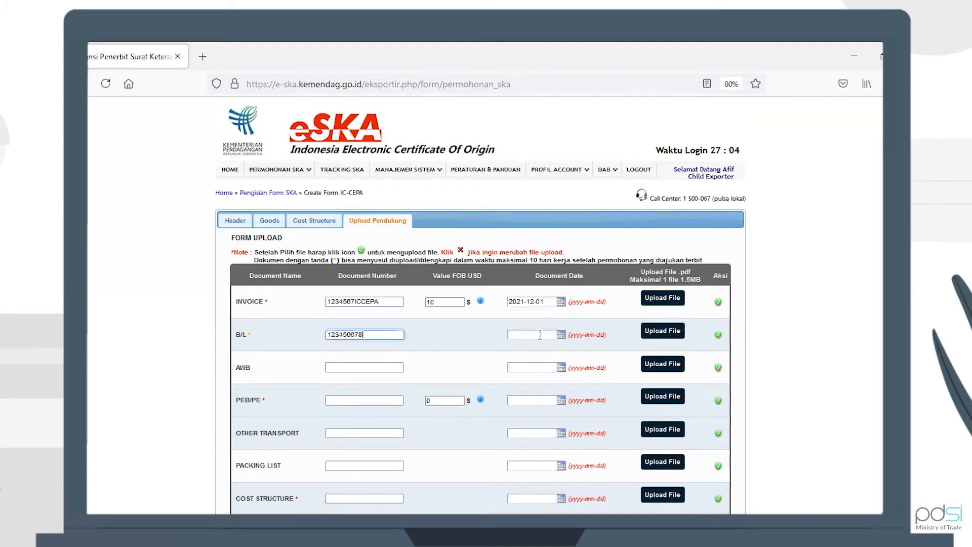
click(539, 334)
click(559, 377)
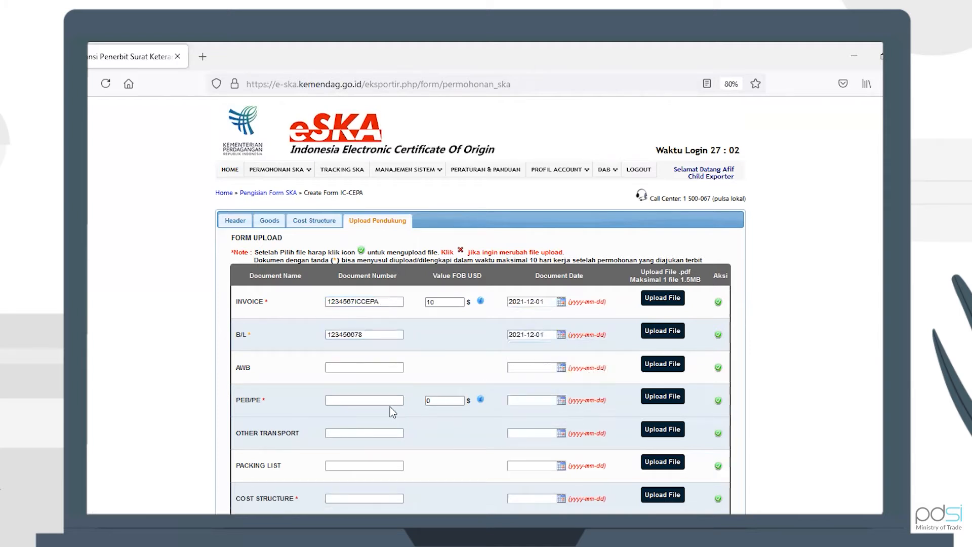
Step: Fill the PEB/PE row with number 123456, FOB value 10, and date 2021-12-01
click(394, 402)
text(1)
text(23456)
key(Tab)
text(10)
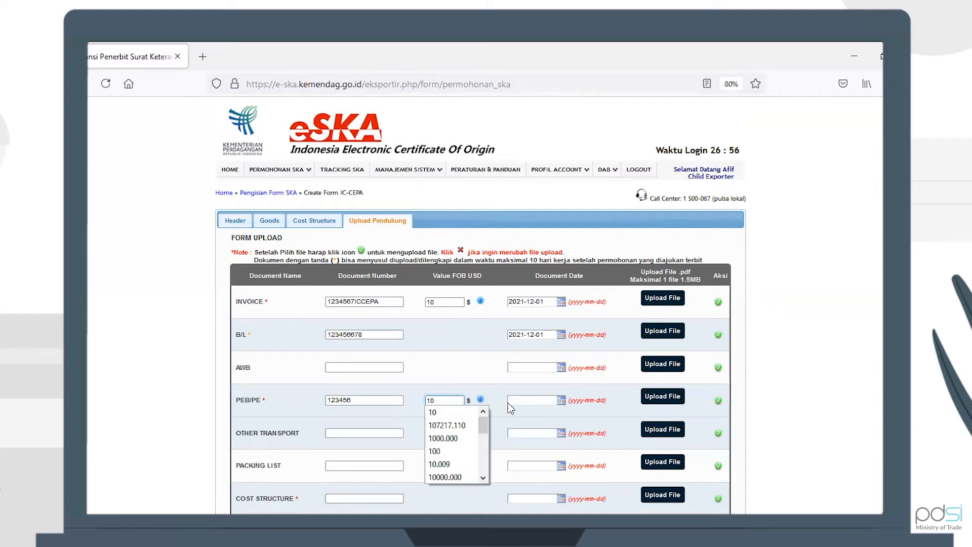
click(514, 401)
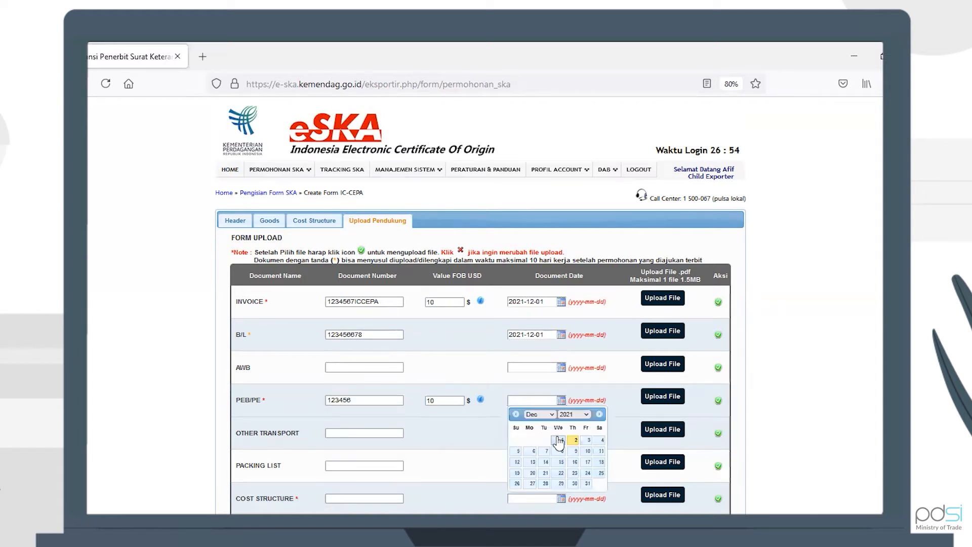
click(558, 440)
Step: Fill the Cost Structure row with a suggested document number and date 2021-12-01
click(384, 497)
click(358, 482)
click(532, 498)
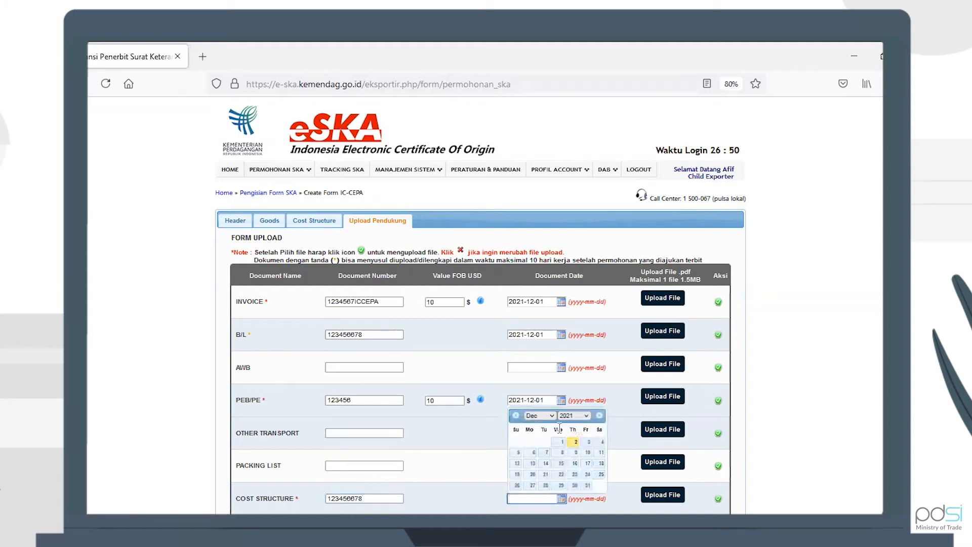
click(563, 441)
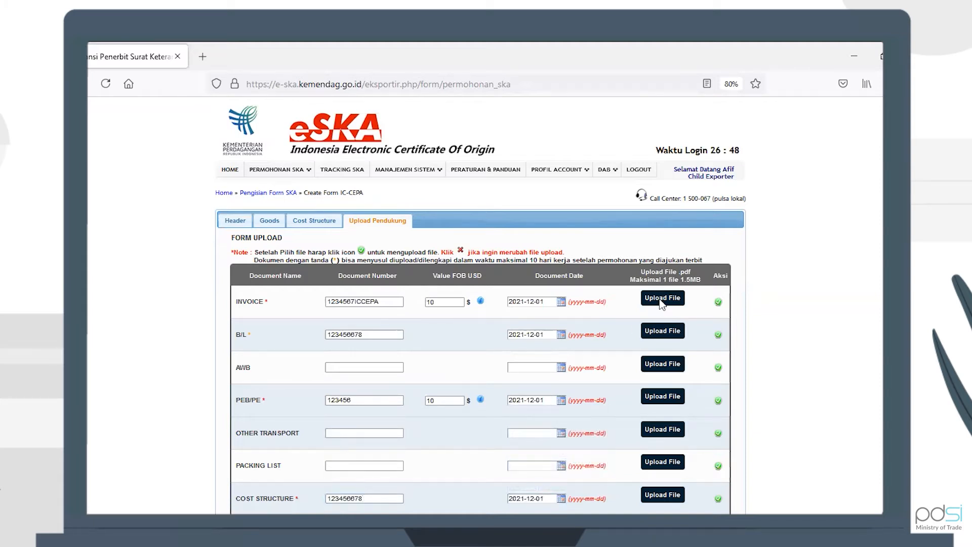
Step: Attach SPBD.pdf to the Invoice, B/L, PEB/PE and Cost Structure rows
click(662, 299)
click(420, 153)
double_click(420, 154)
click(662, 331)
click(442, 184)
key(Return)
click(661, 395)
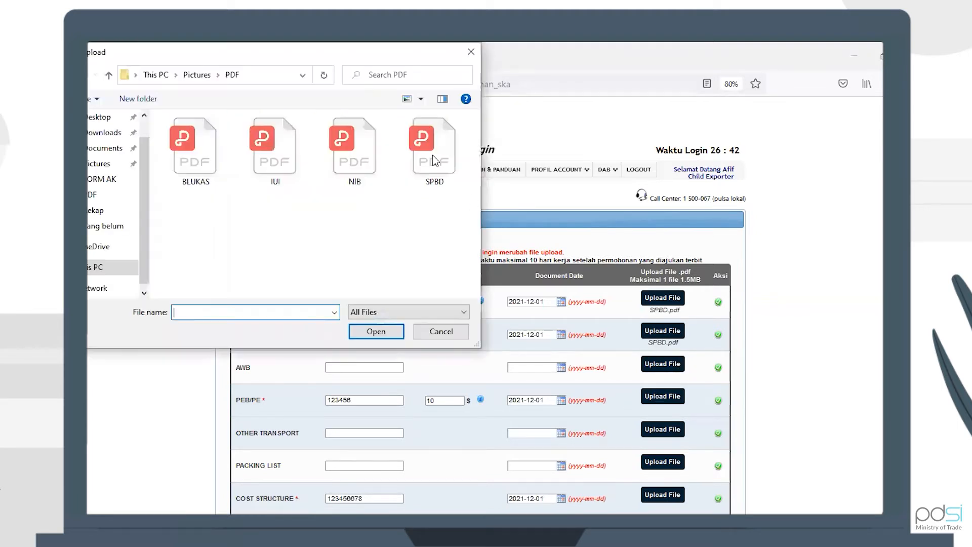
click(424, 152)
key(Return)
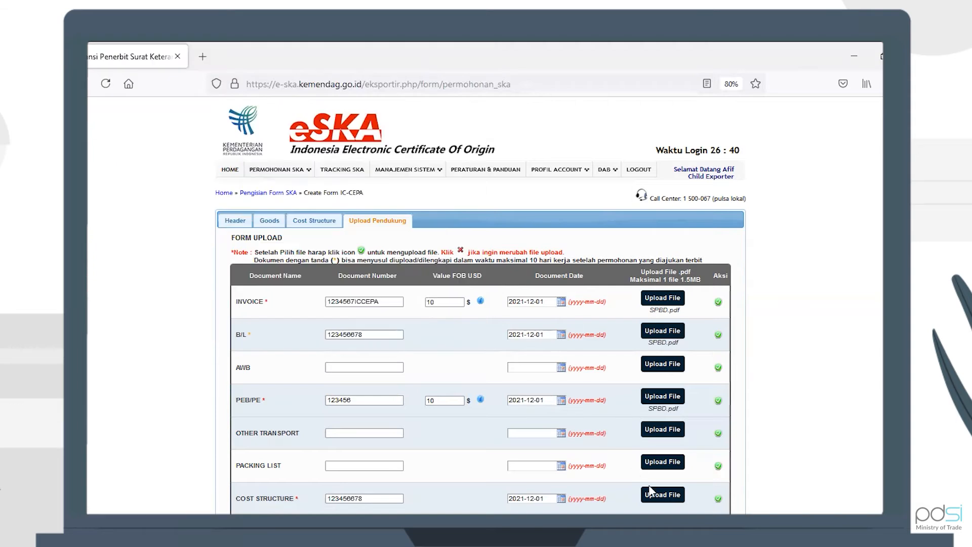
click(654, 496)
click(423, 160)
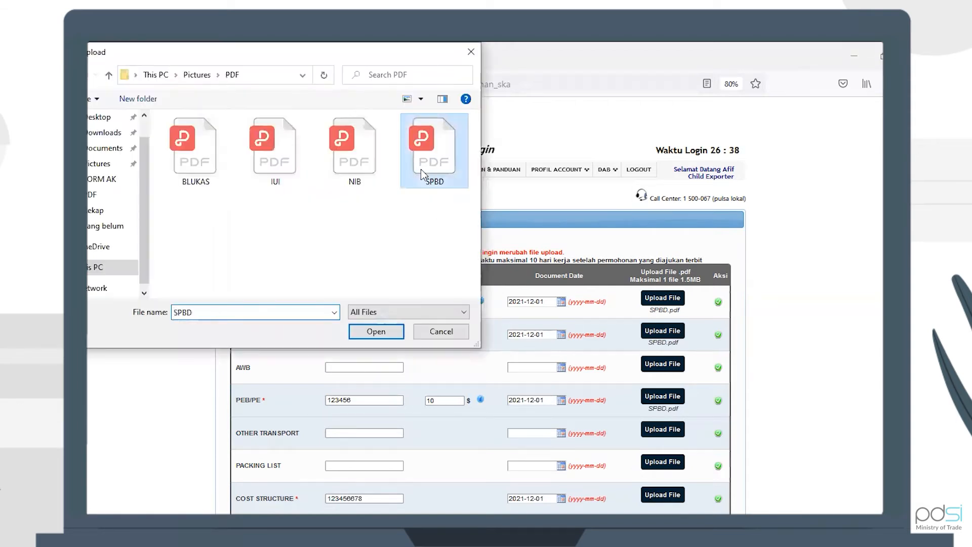
key(Return)
Step: Upload the attached Invoice, B/L, PEB/PE and Cost Structure documents
scroll(703, 266, down, 1)
click(718, 264)
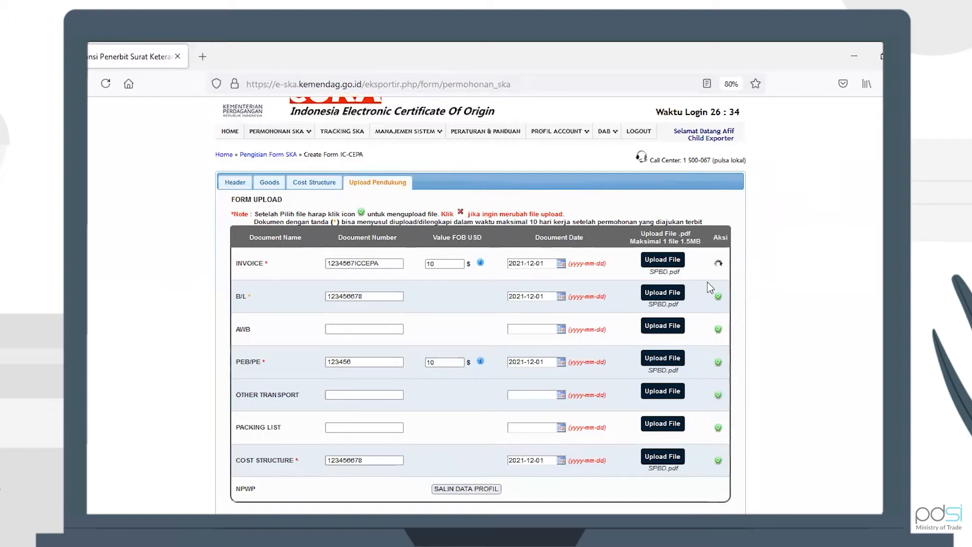
click(714, 288)
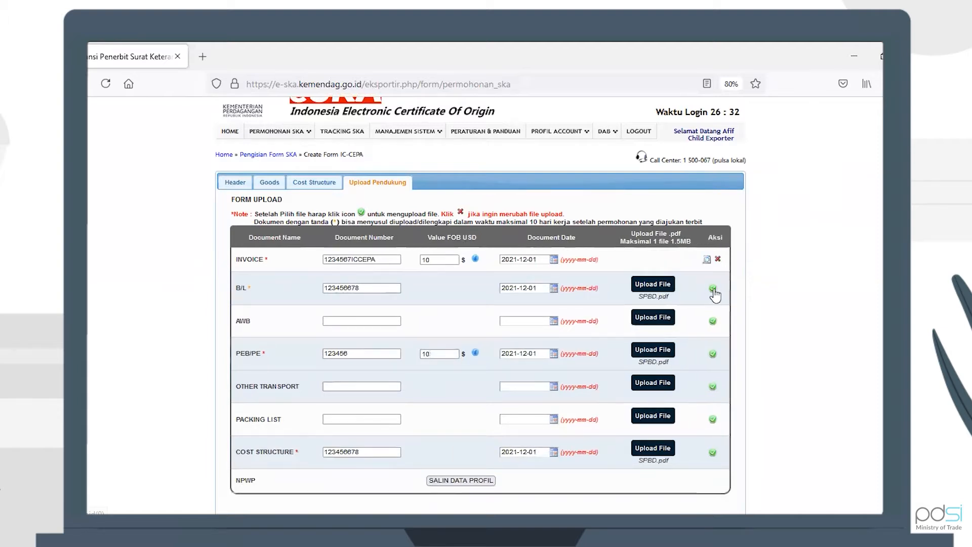
click(713, 353)
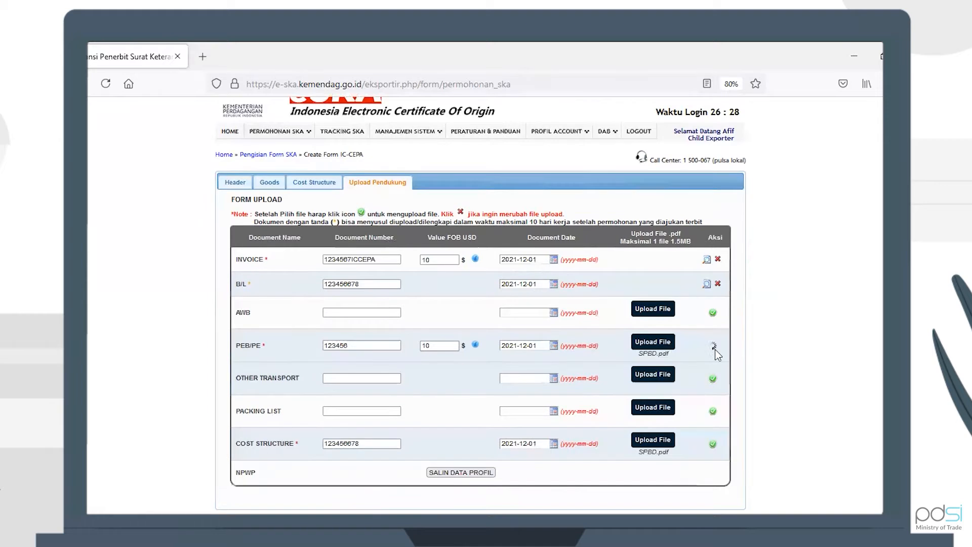
click(713, 435)
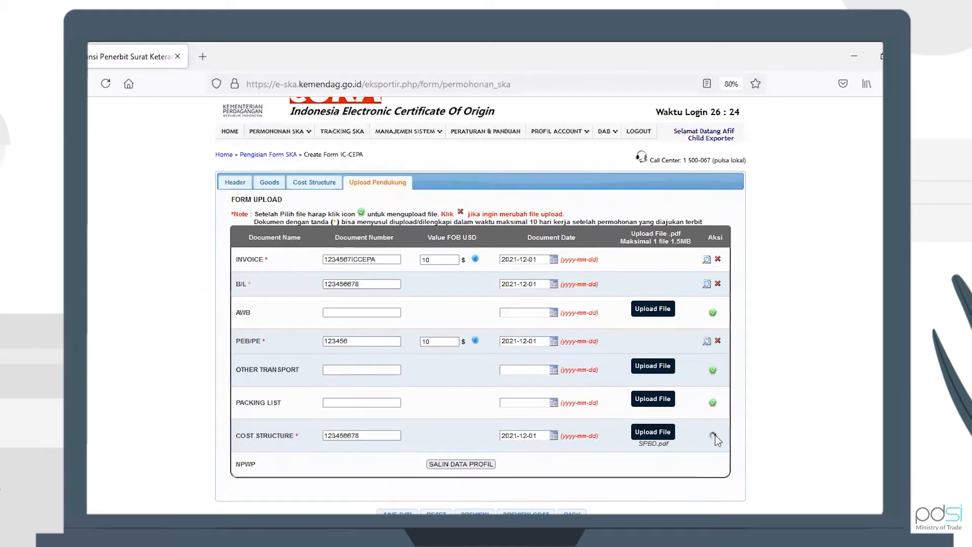
scroll(718, 440, down, 1)
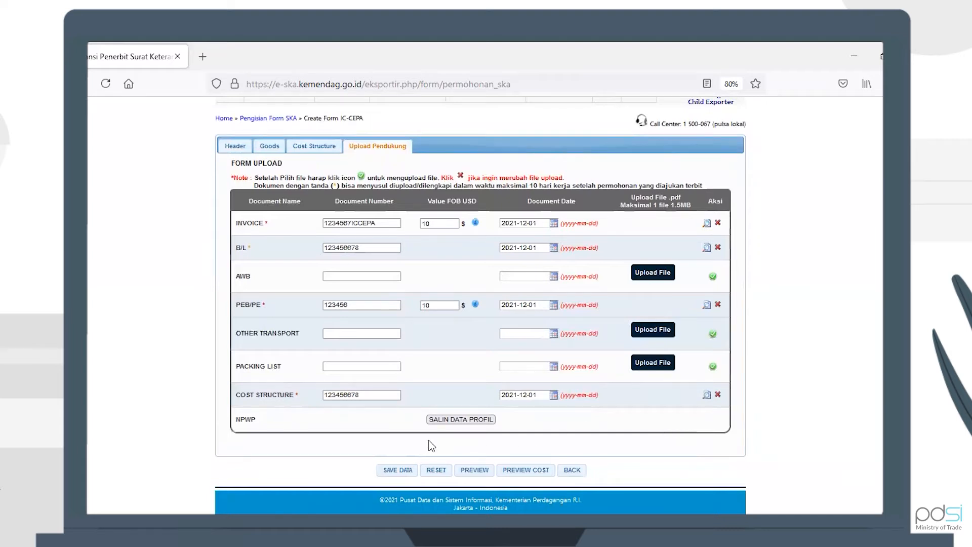
Step: Save the form data and close the confirmation showing FOB 10.000 USD for goods, invoice and PEB
click(394, 471)
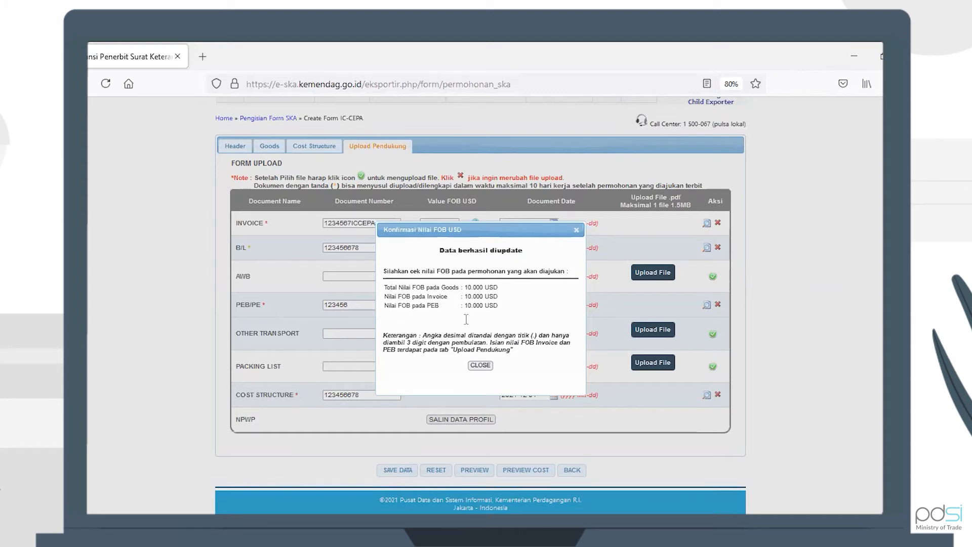
click(480, 365)
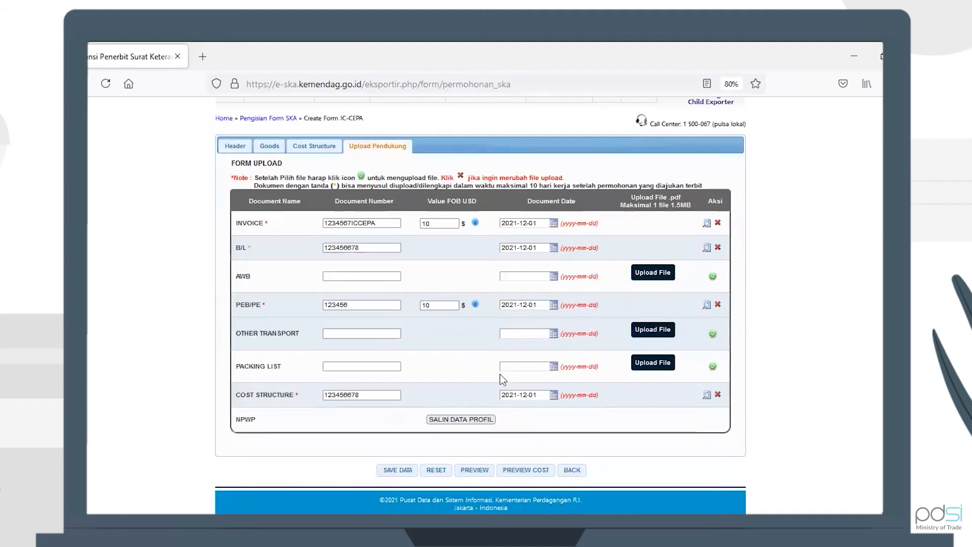
Step: Return to Daftar Permohonan SKA and expand the new FORM IC-CEPA request to BRUNEI DARUSSALAM
click(572, 470)
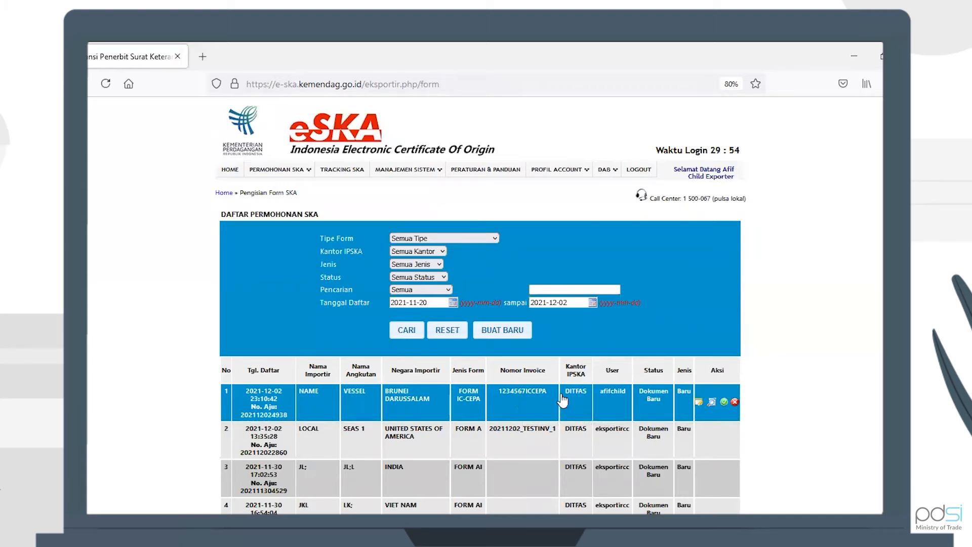
click(517, 403)
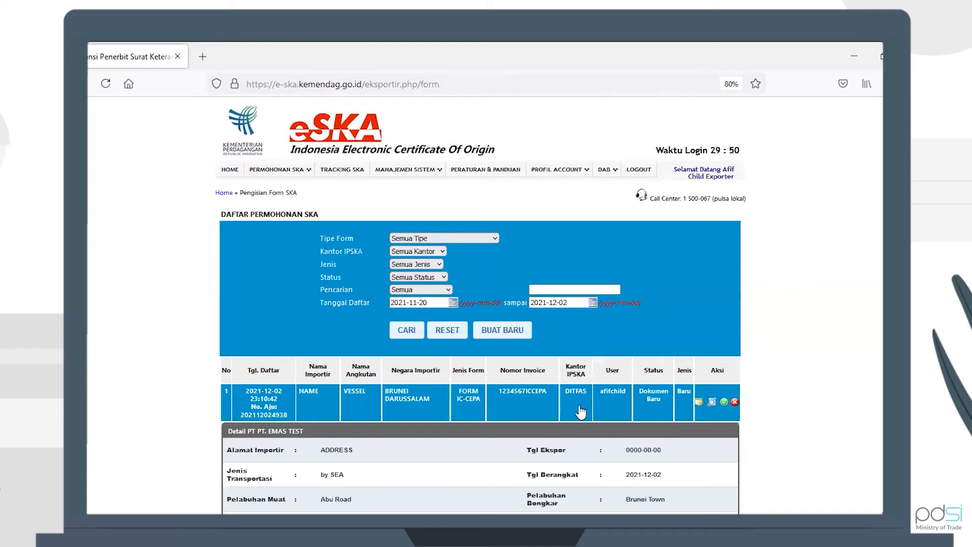
scroll(579, 410, down, 2)
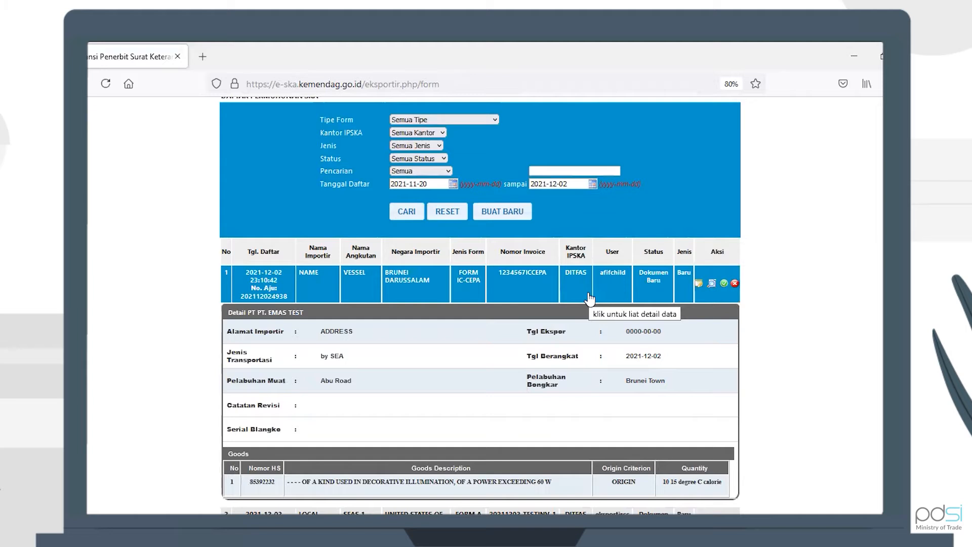
click(712, 284)
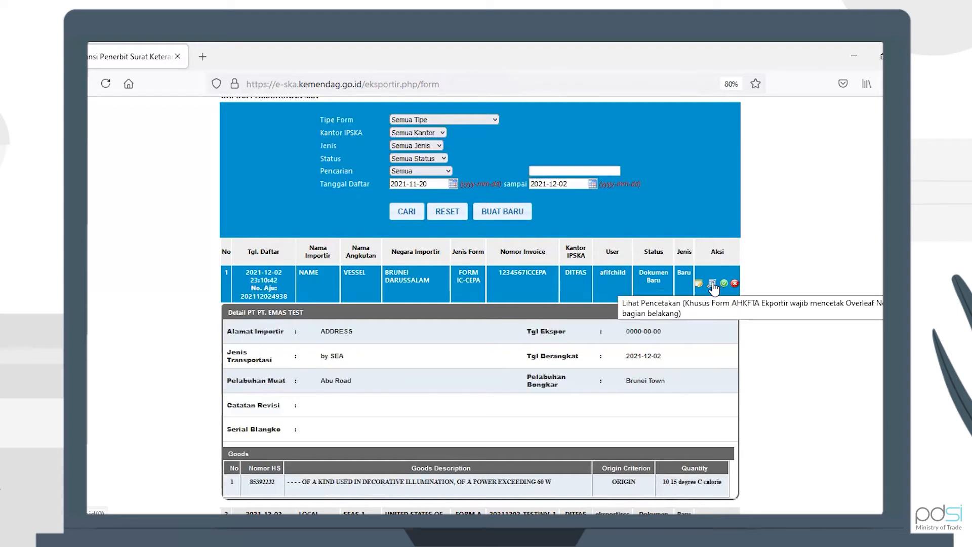
click(712, 283)
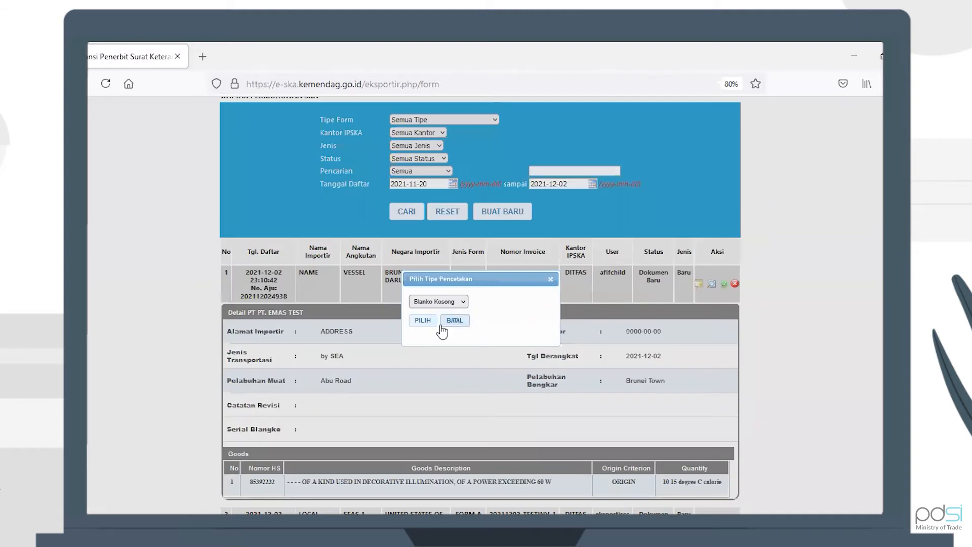
click(422, 321)
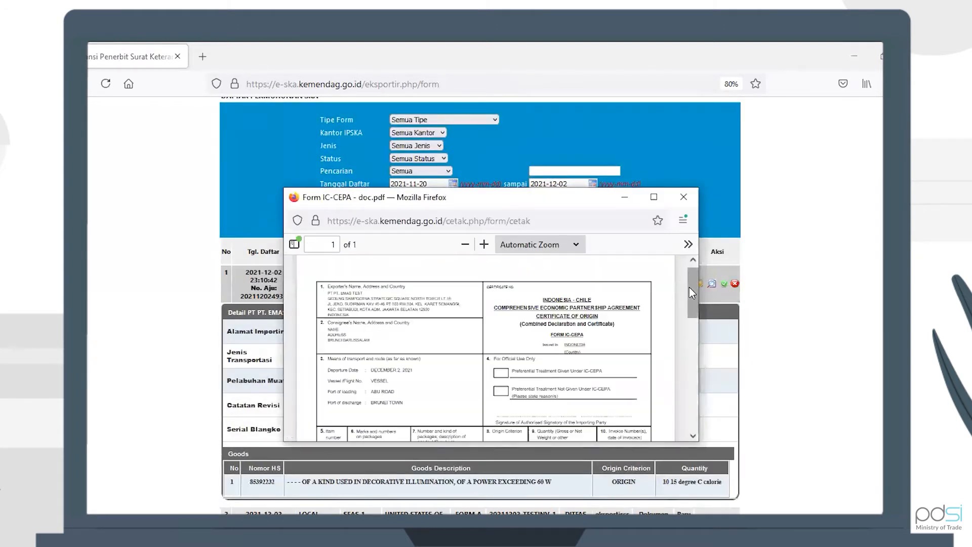
drag(690, 287, 689, 283)
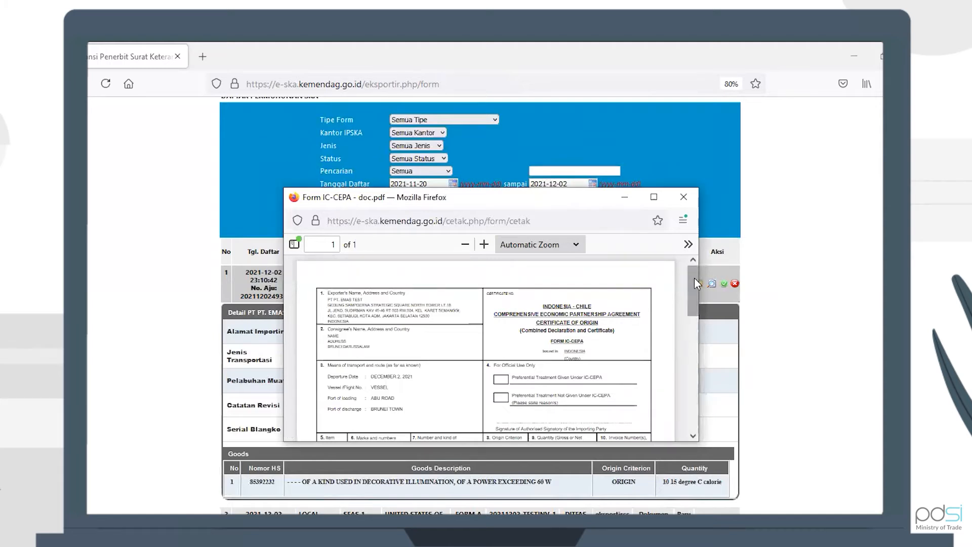
mouse_move(695, 278)
mouse_down()
mouse_move(692, 396)
mouse_move(687, 267)
mouse_up()
drag(690, 281, 690, 281)
drag(691, 281, 686, 391)
scroll(691, 399, down, 1)
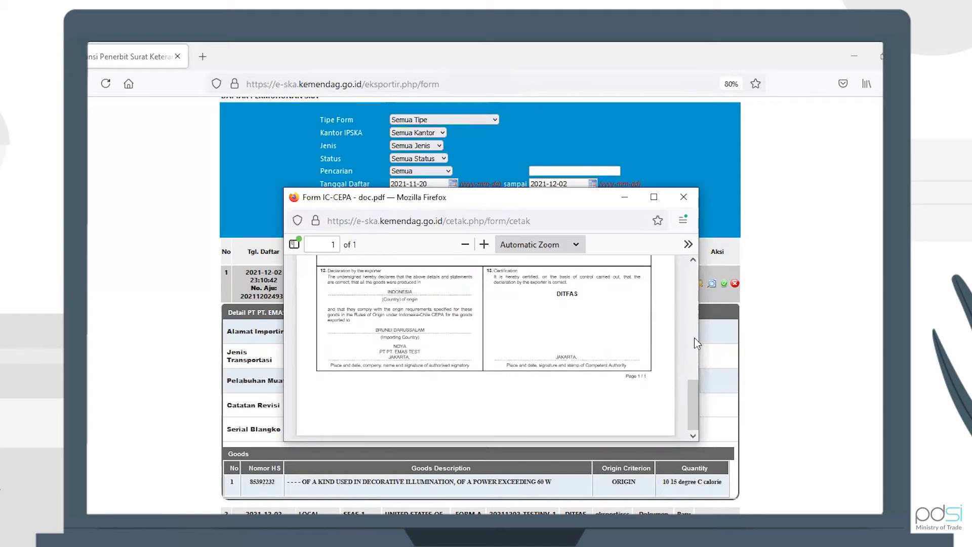
click(683, 199)
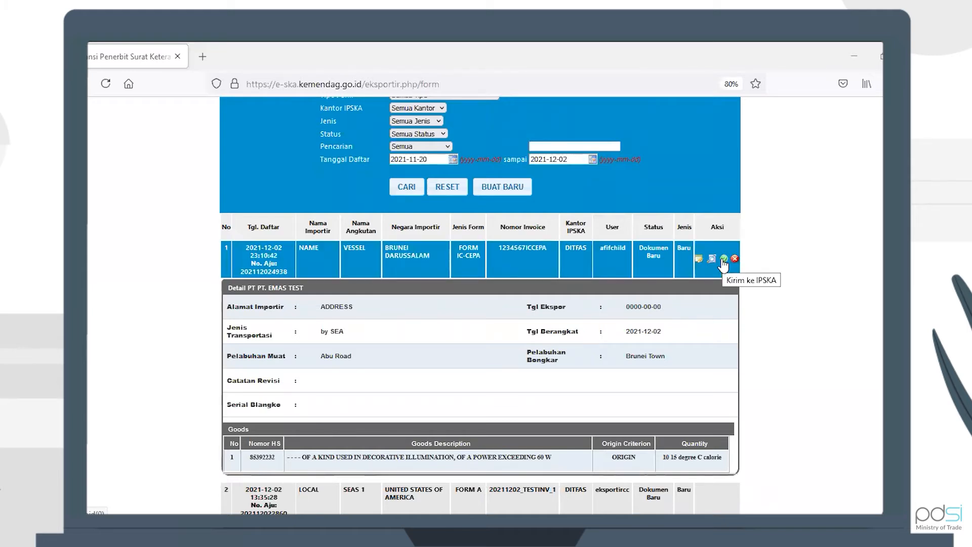
Step: Send the IC-CEPA application to IPSKA, continuing past the FOB value check
click(724, 259)
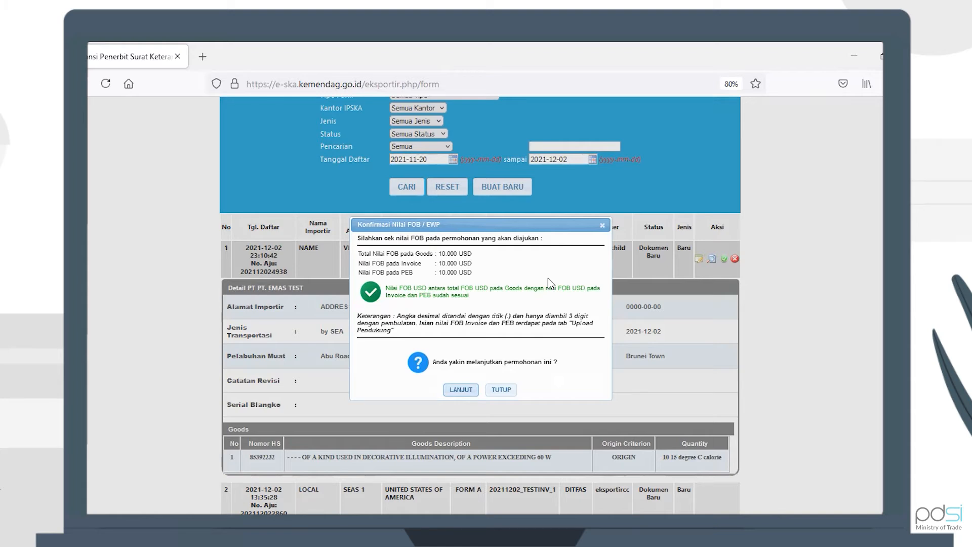
click(454, 391)
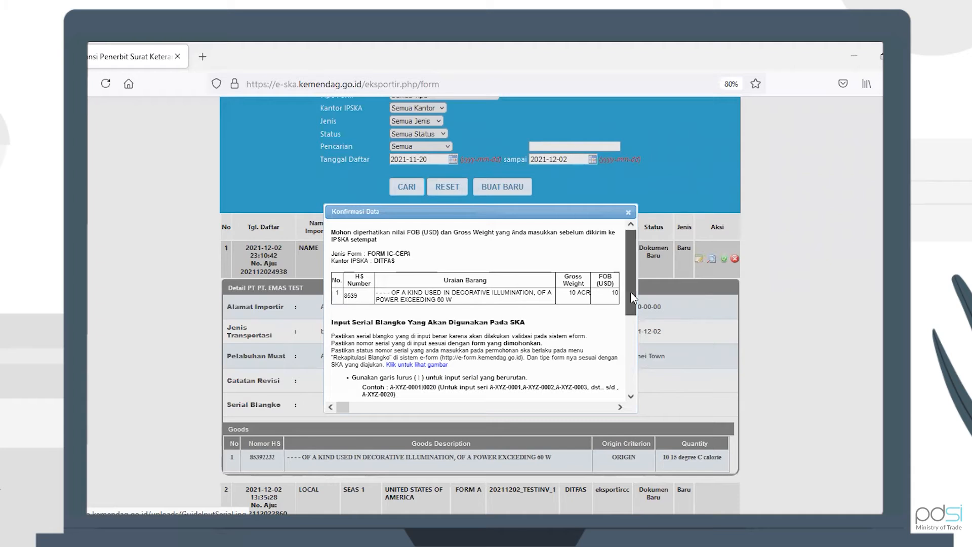
drag(631, 297, 620, 369)
click(513, 344)
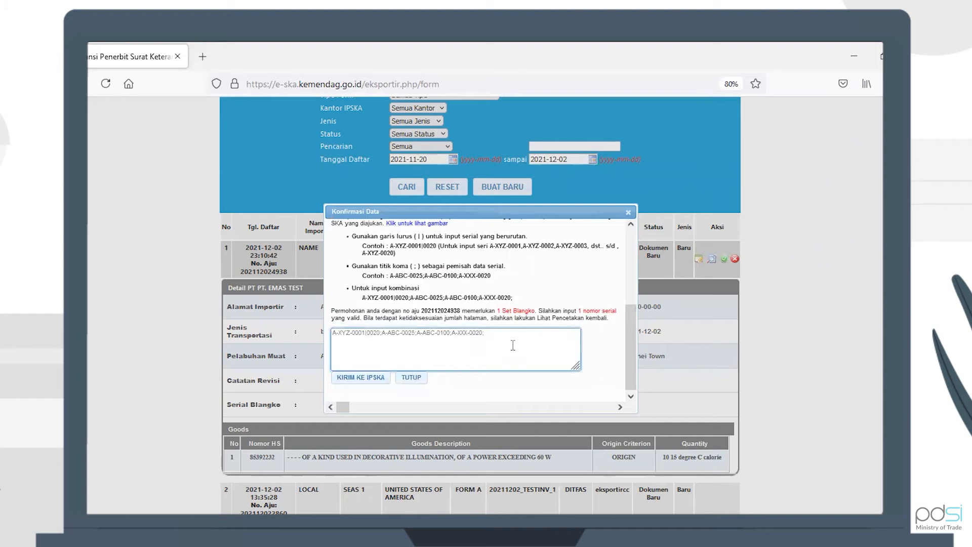
key(ctrl+v)
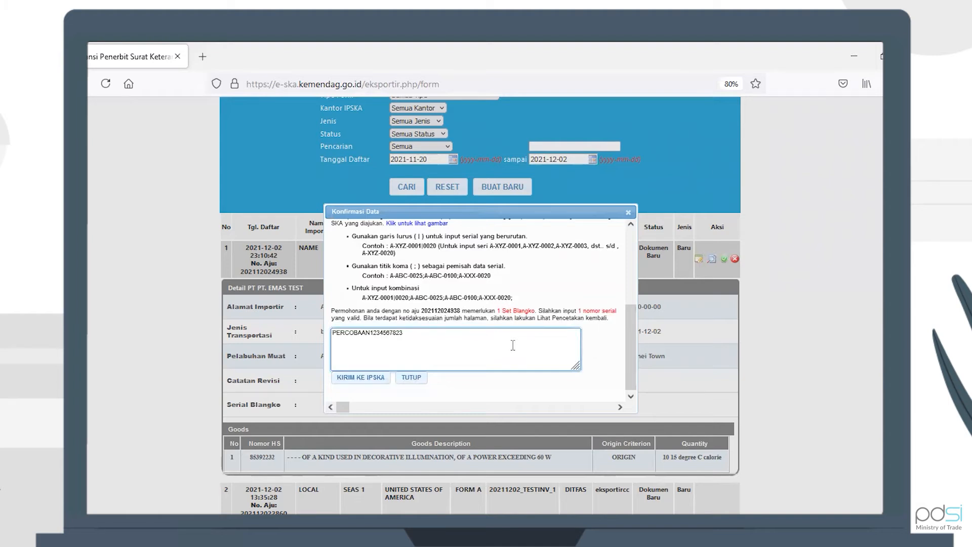
click(466, 386)
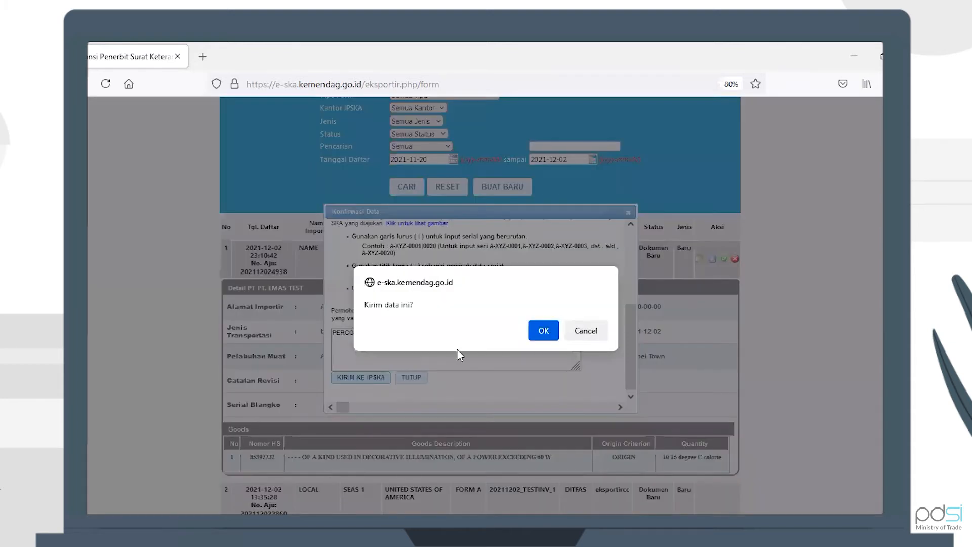
click(544, 332)
click(543, 341)
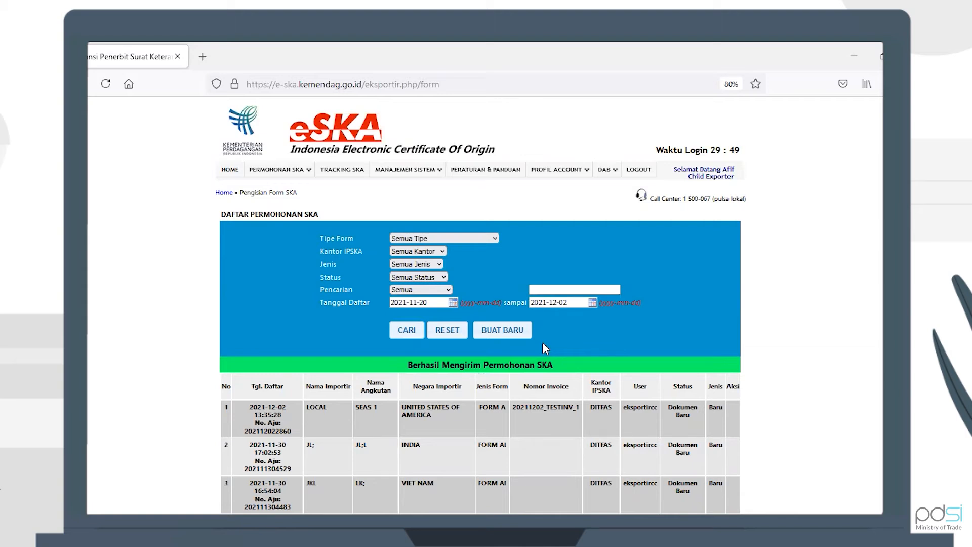
Step: Log out of the exporter account and sign in with the saved IPSKA officer login
click(641, 171)
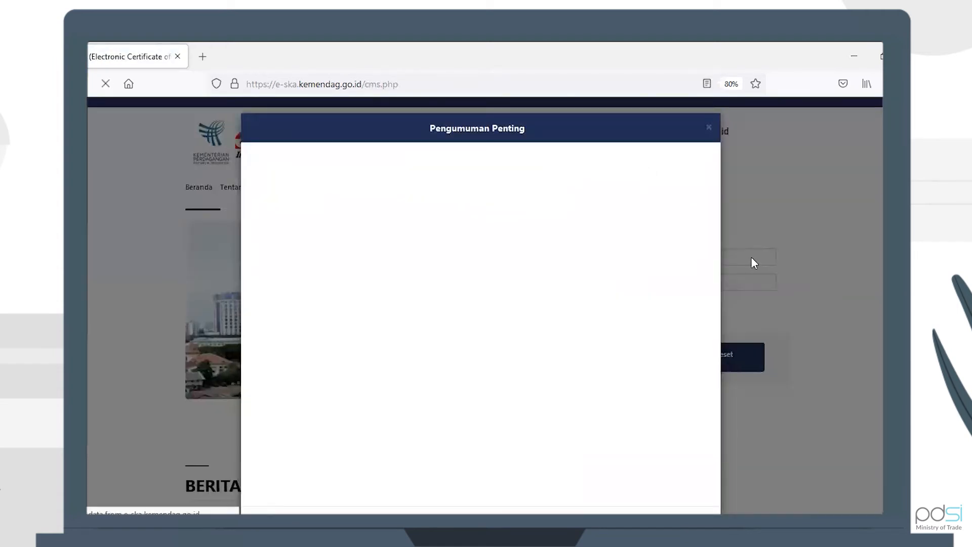
click(752, 257)
click(732, 255)
click(731, 255)
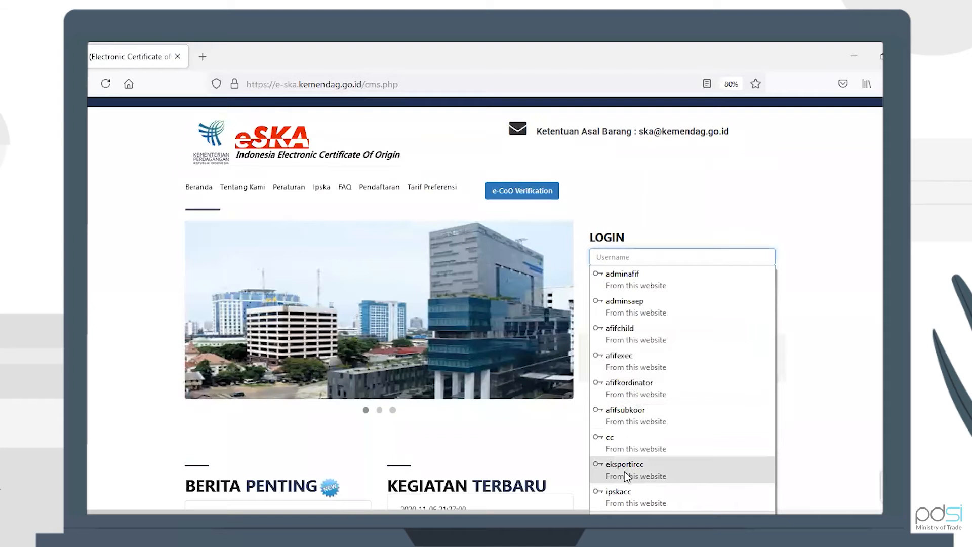
click(621, 482)
click(642, 353)
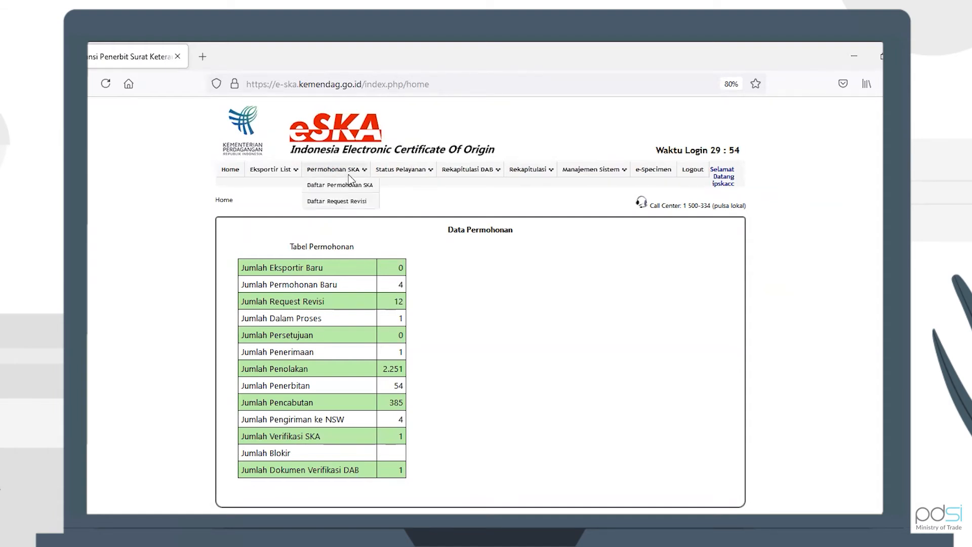
Step: Open the Pemeriksaan SKA list and expand the IC-CEPA application's details
click(349, 185)
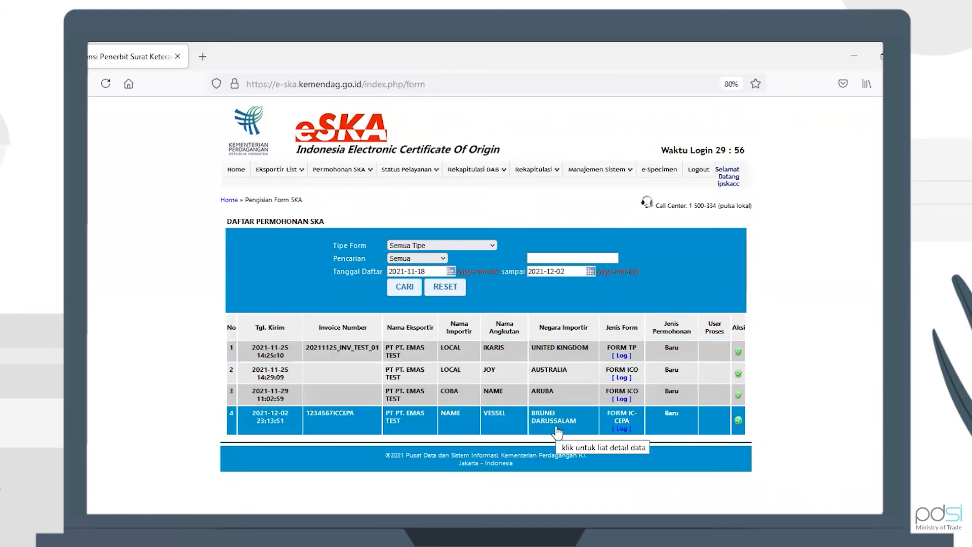
click(504, 429)
scroll(557, 364, down, 3)
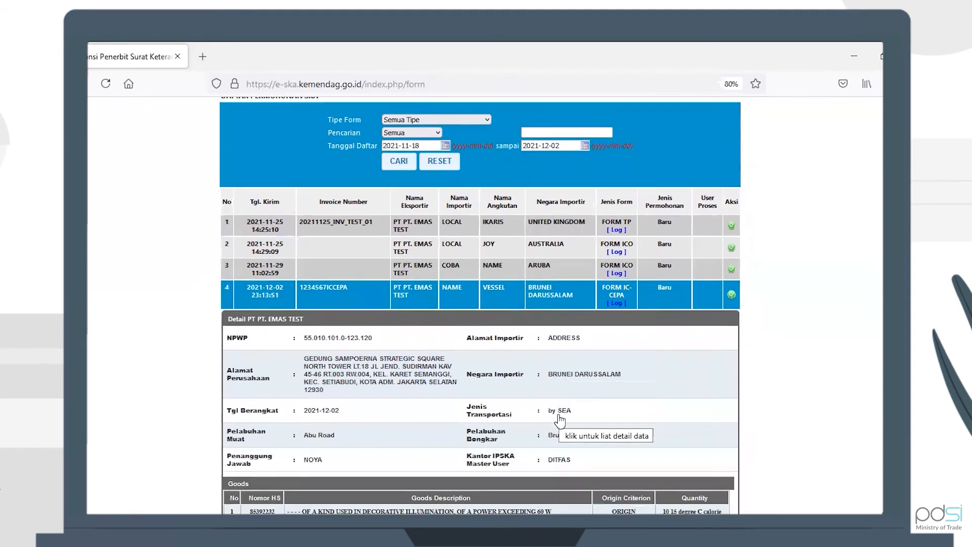
scroll(607, 419, down, 1)
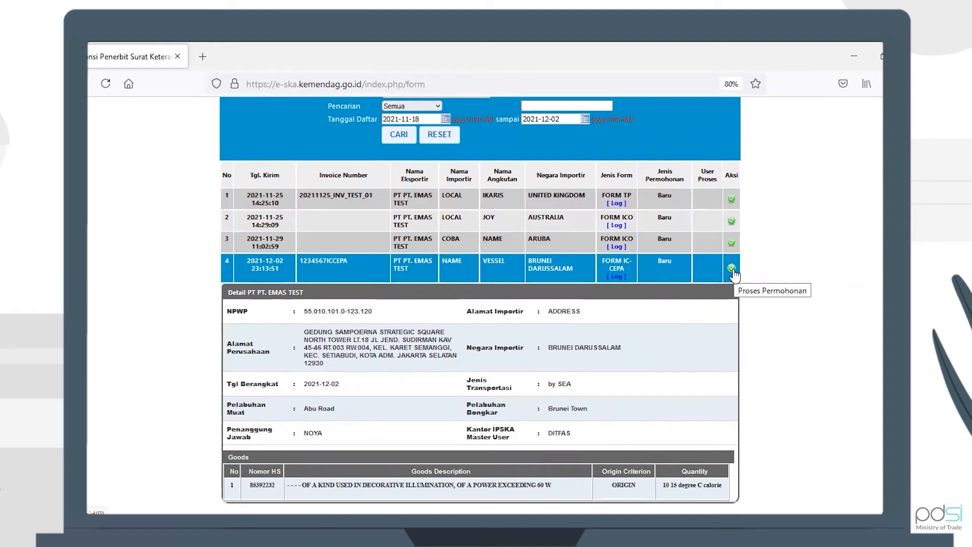
Step: Start processing the application, then expand its exporter, port and goods details again
click(732, 269)
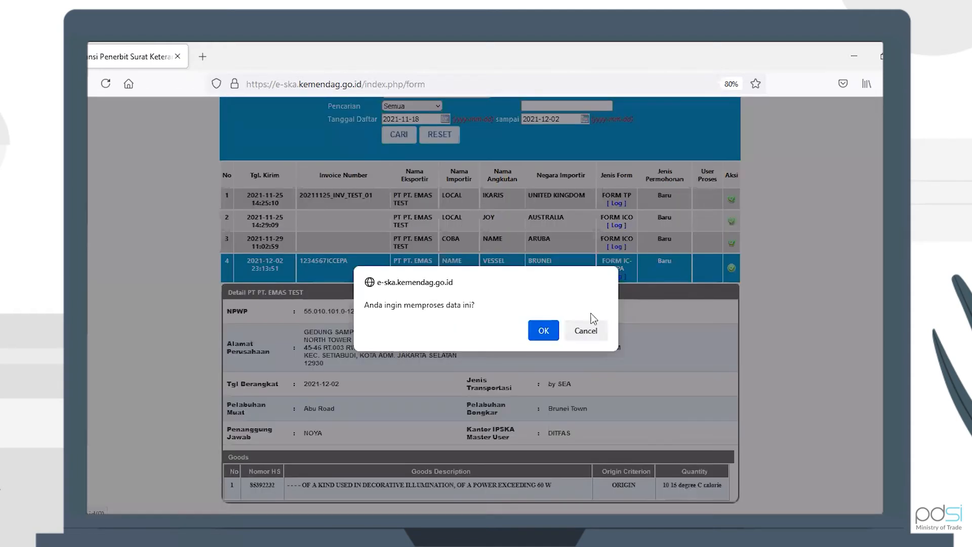
click(549, 329)
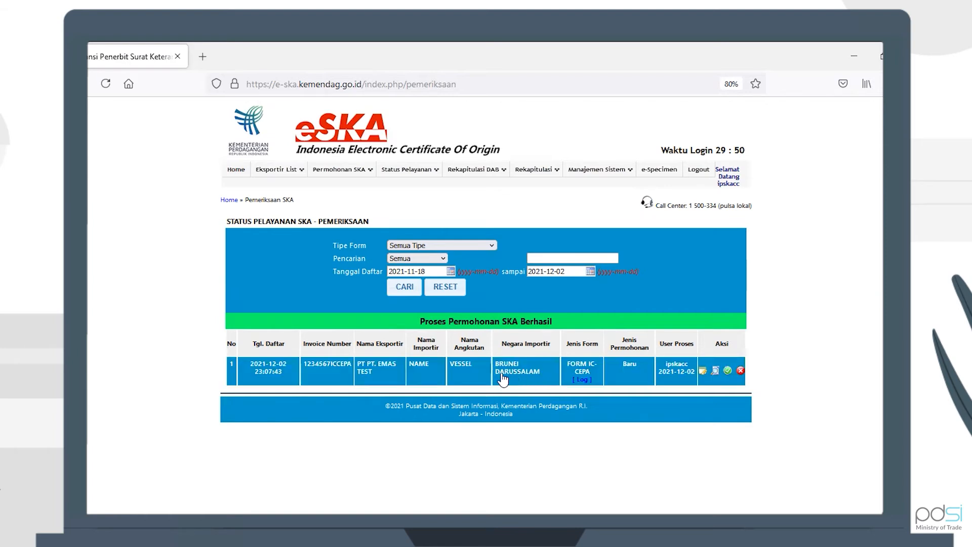
click(474, 376)
scroll(514, 422, down, 3)
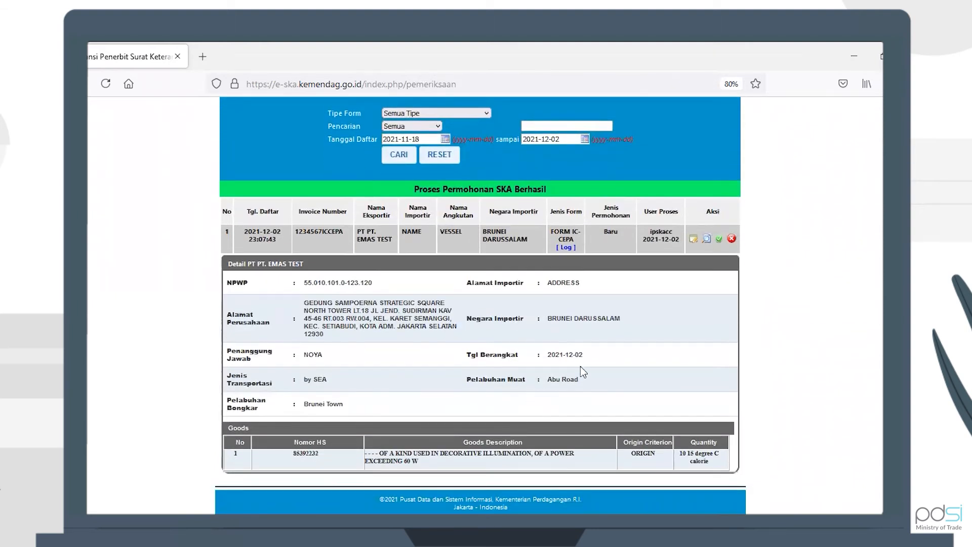
Step: Open the review form and check its Header, Goods, Cost Structure and Uploads tabs
click(692, 239)
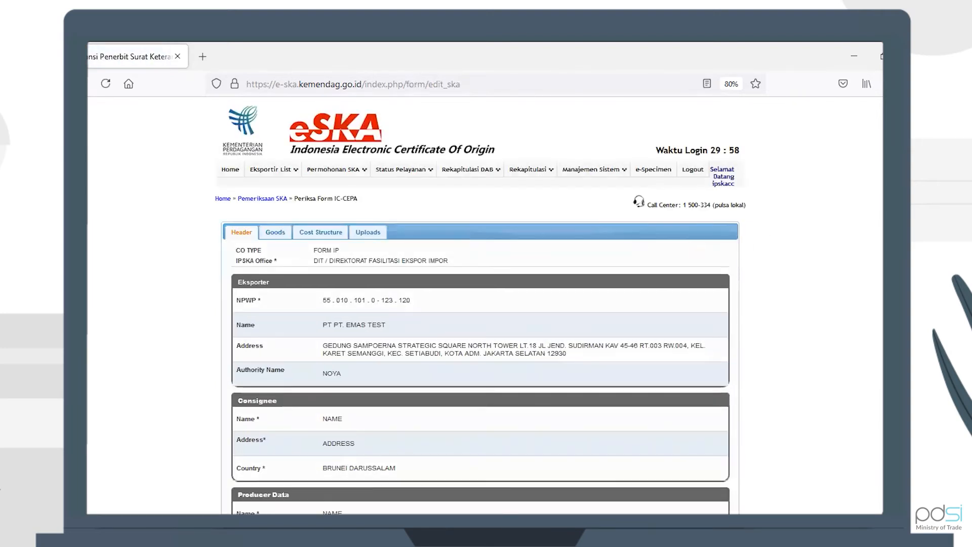
scroll(480, 303, down, 5)
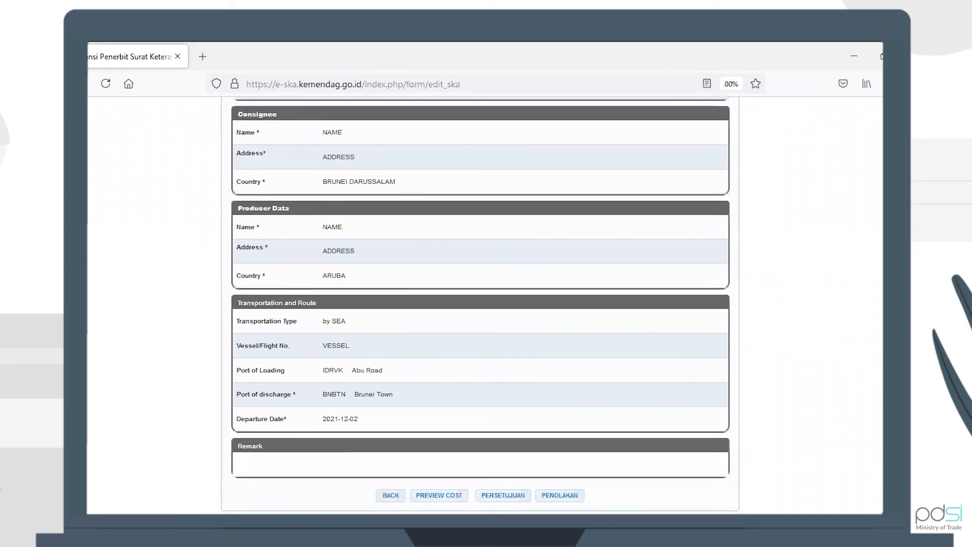
scroll(787, 186, up, 6)
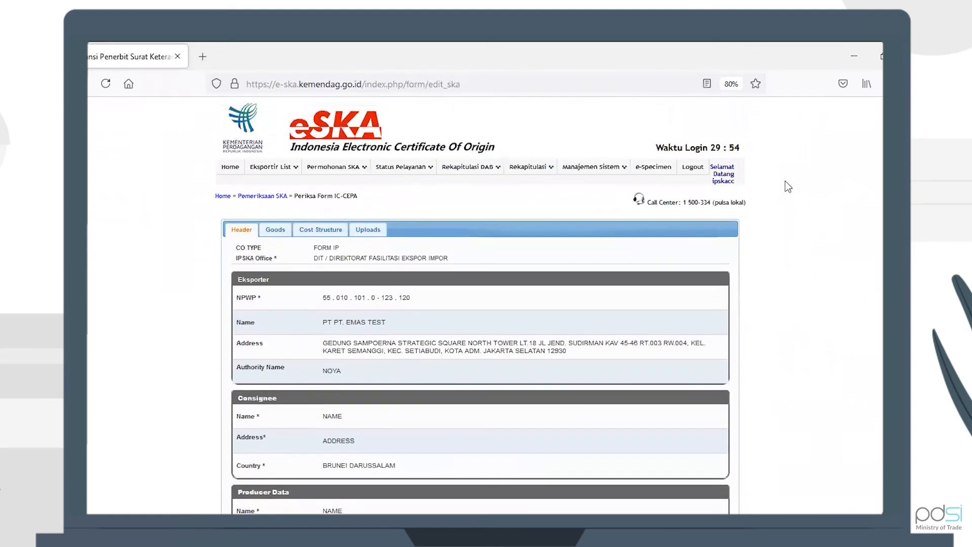
click(276, 230)
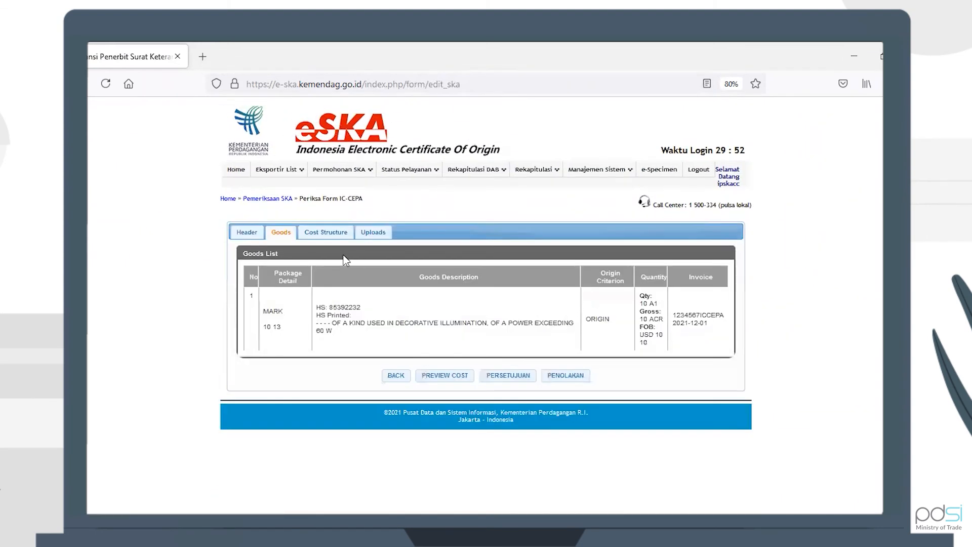
click(326, 237)
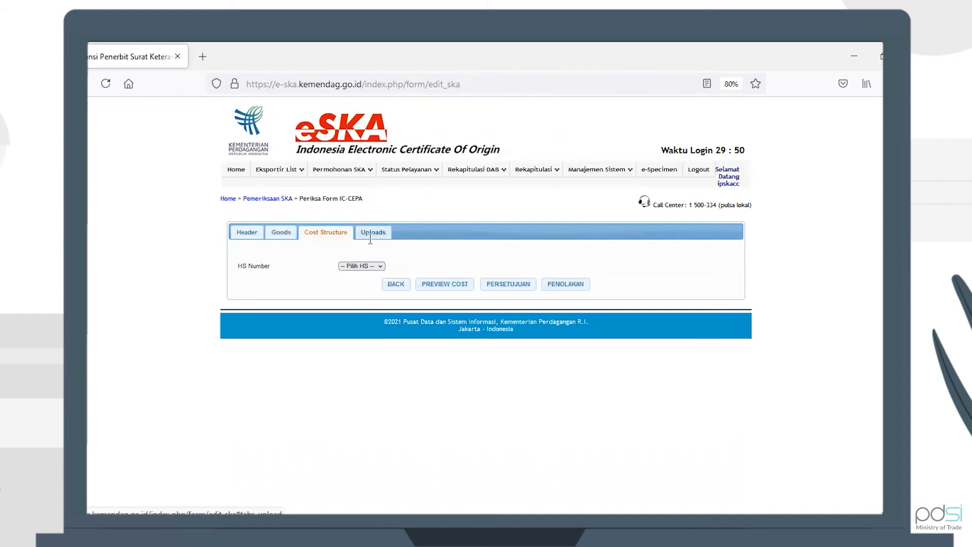
click(371, 237)
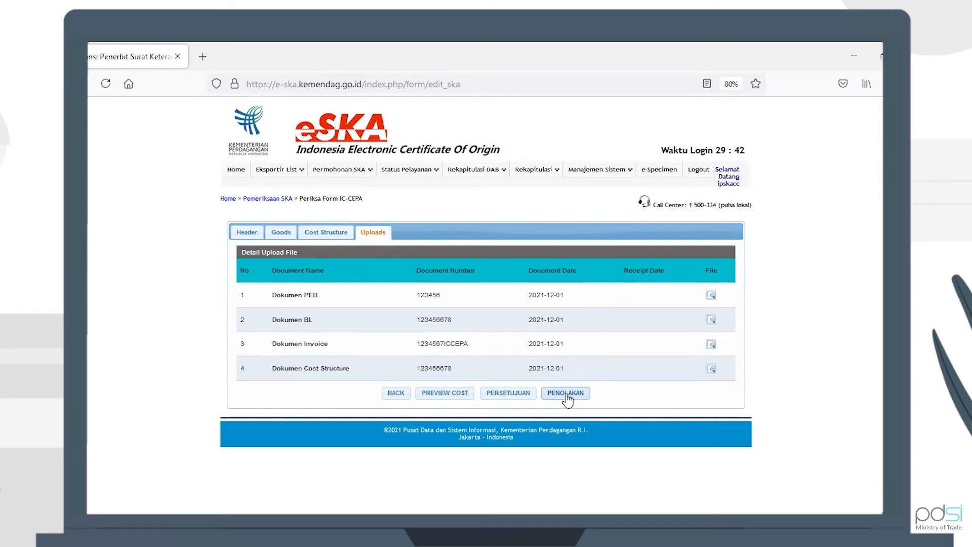
Step: Begin approval of the application, proceeding past the matching FOB values and confirming
click(506, 397)
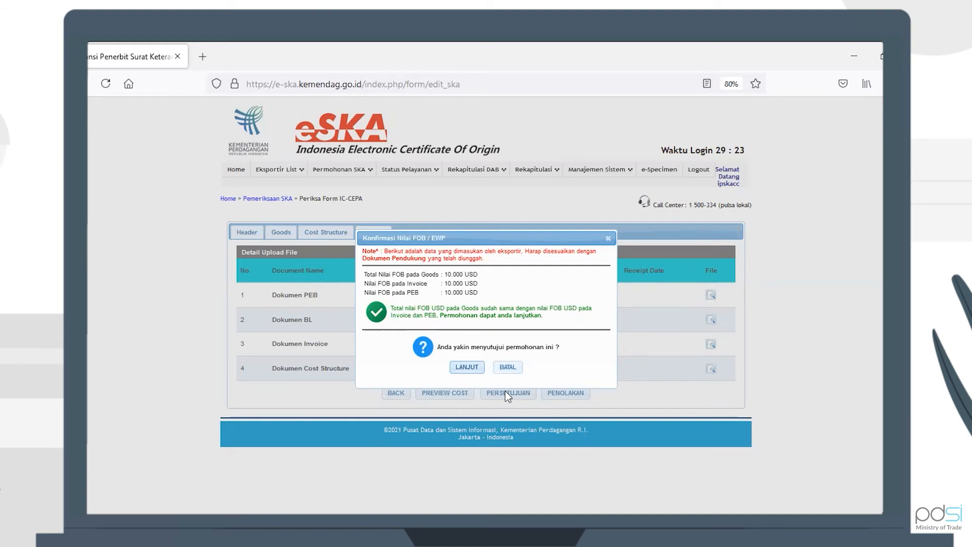
click(466, 367)
click(545, 329)
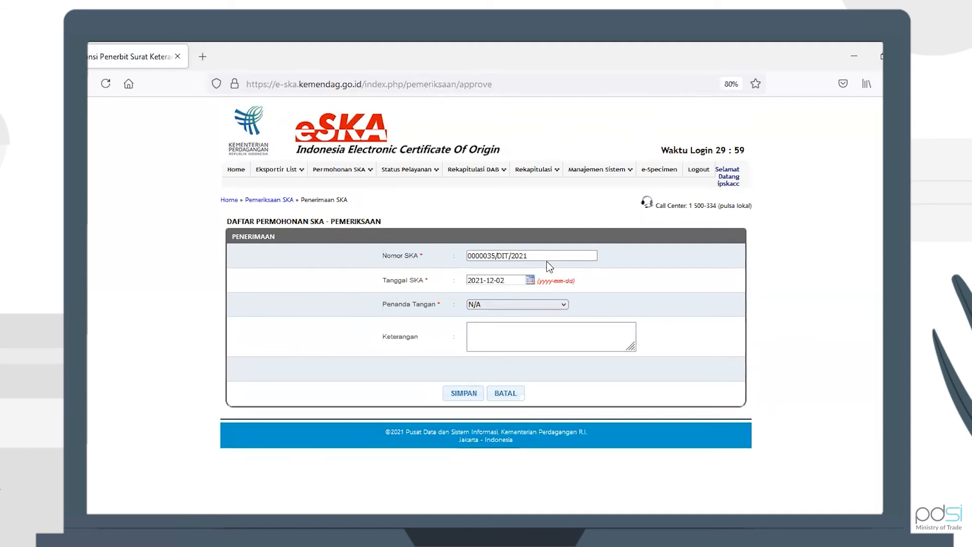
Step: Save SKA 0000035/DIT/2021 dated 2021-12-02 with the fourth official as signatory
double_click(532, 258)
double_click(513, 259)
click(563, 262)
click(508, 277)
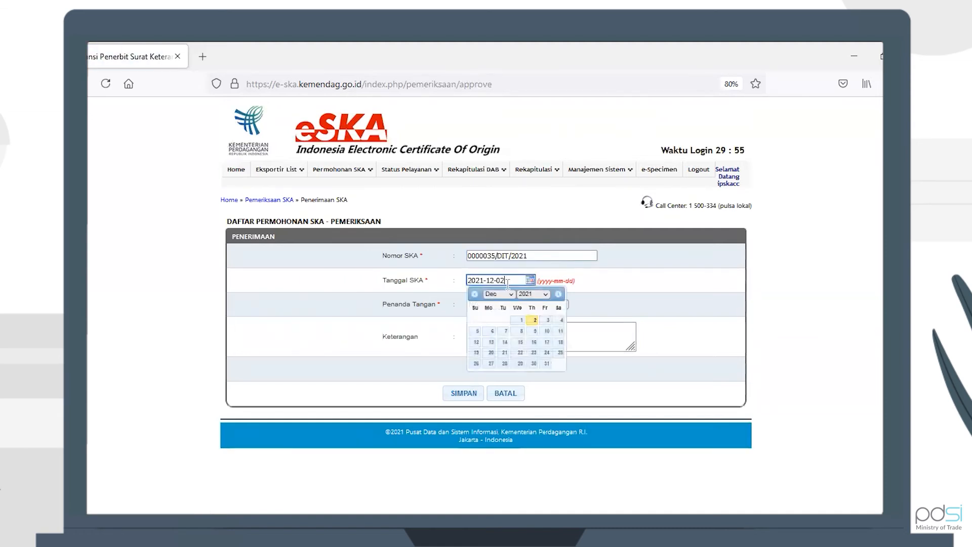
click(527, 321)
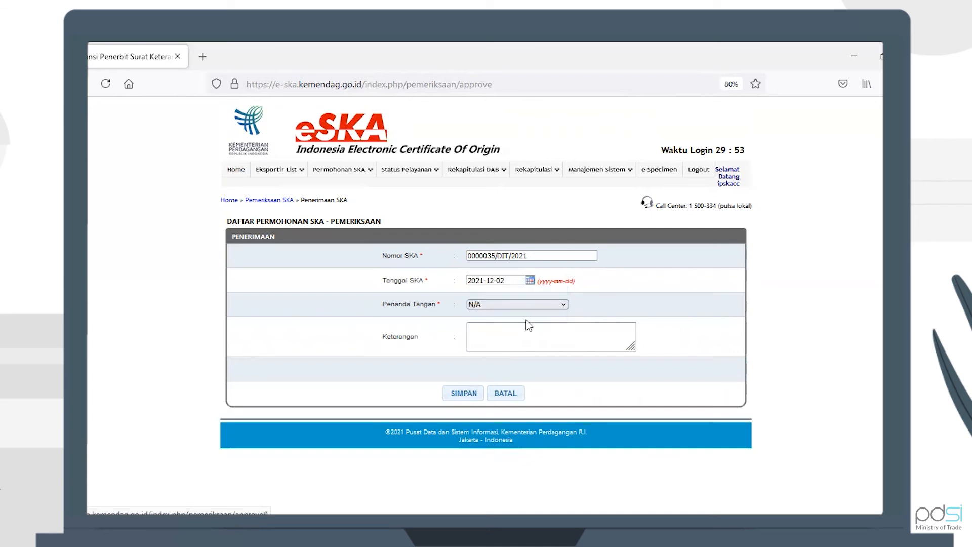
click(491, 303)
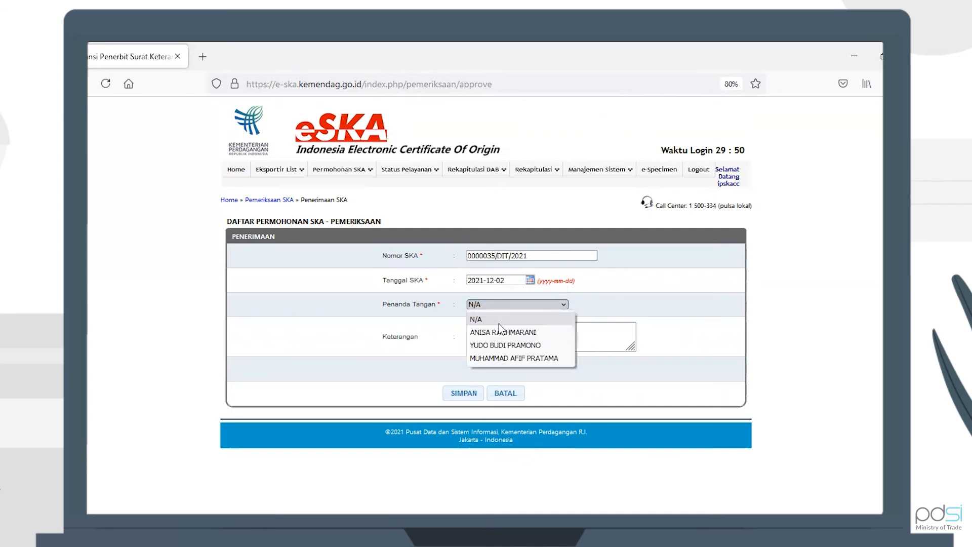
click(514, 361)
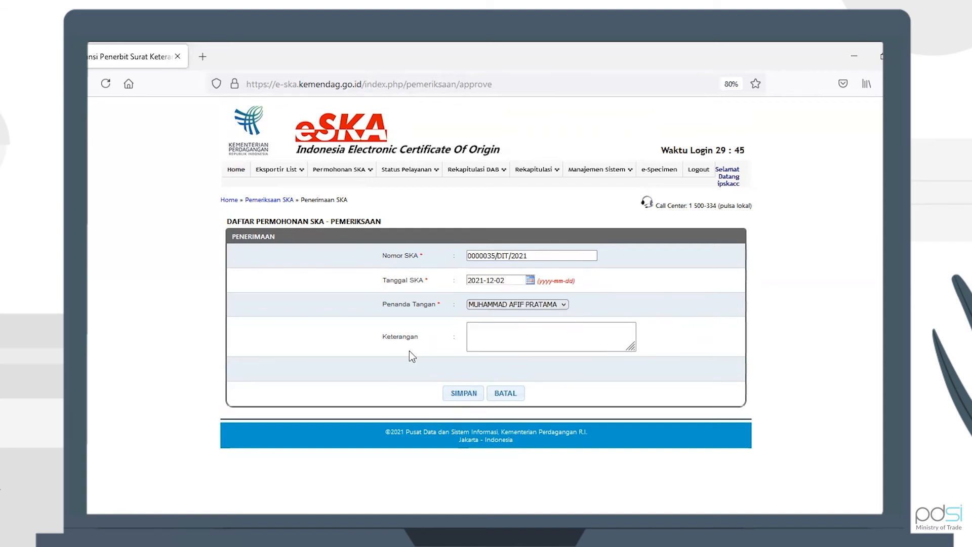
click(464, 394)
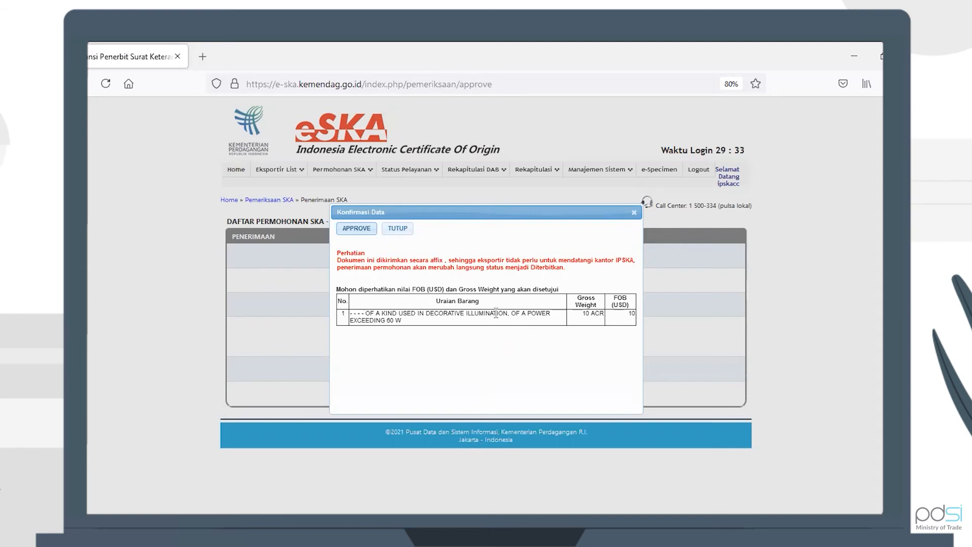
Step: Approve the certificate data and confirm the final approval
click(362, 238)
click(360, 231)
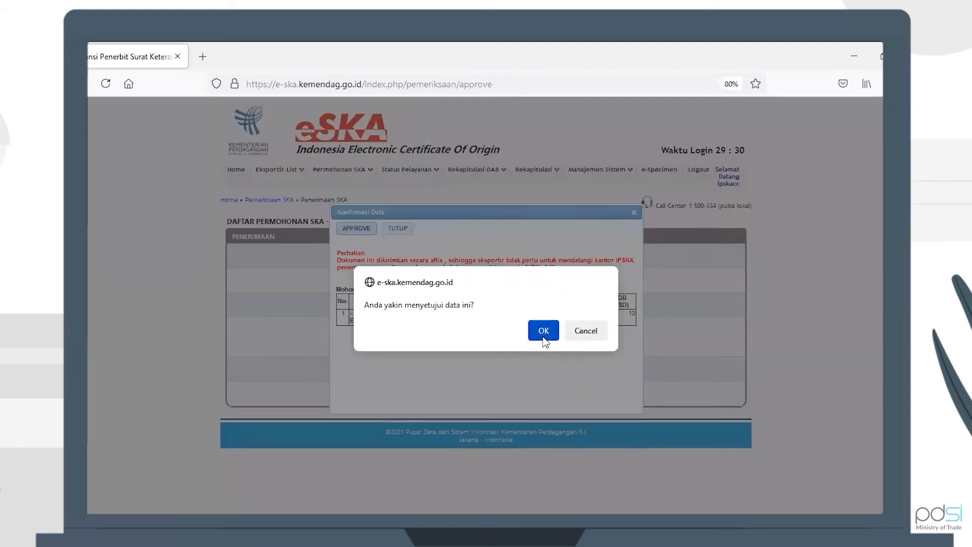
click(545, 334)
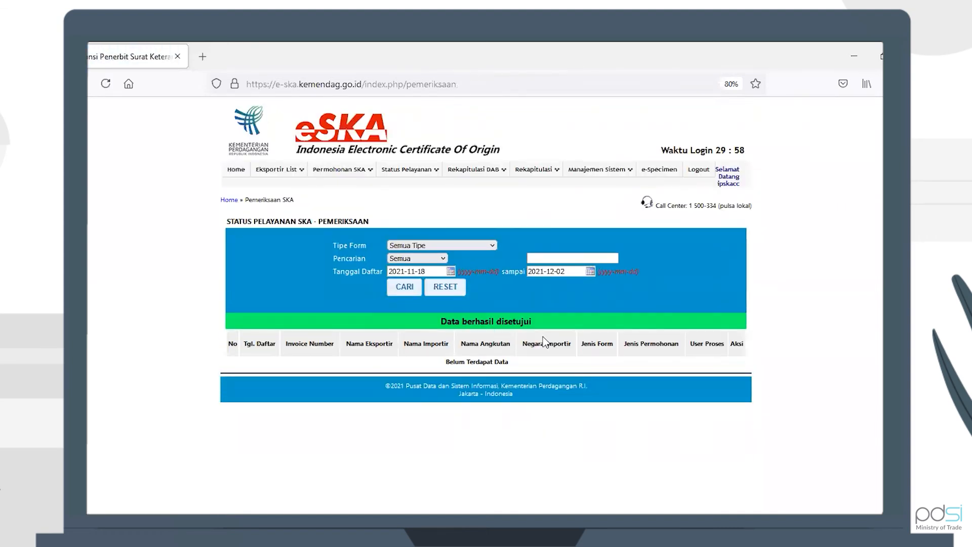
Step: Open Status Pelayanan > Persetujuan SKA and expand the approved application's details
mouse_move(418, 172)
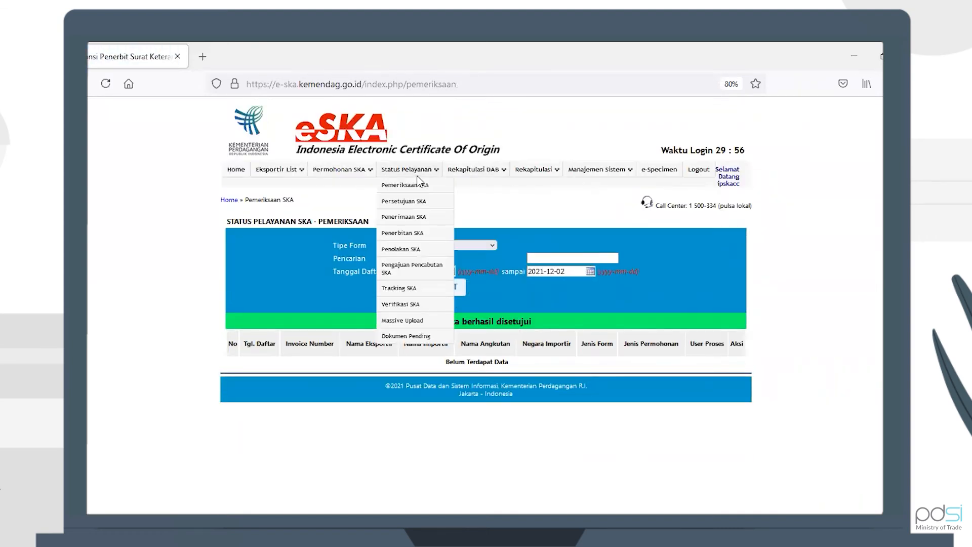
click(417, 203)
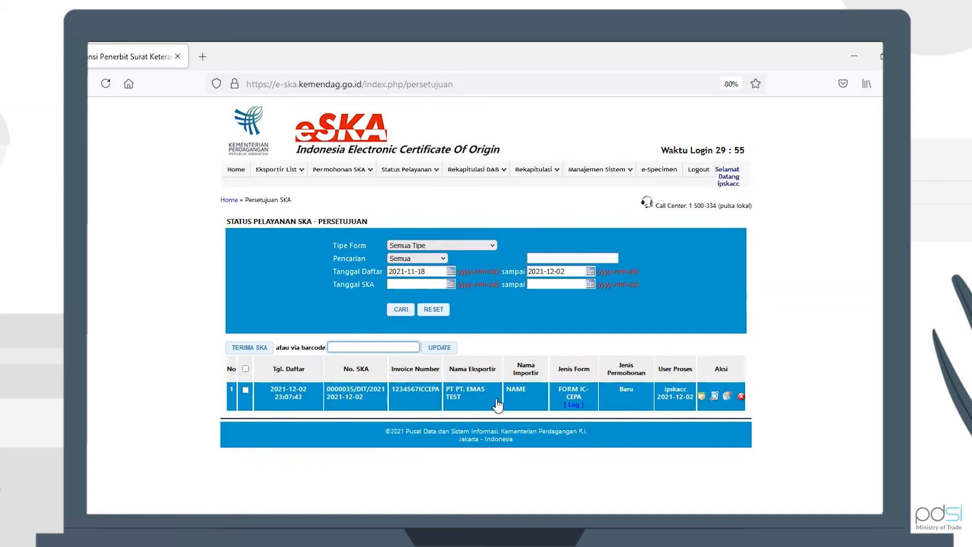
click(467, 397)
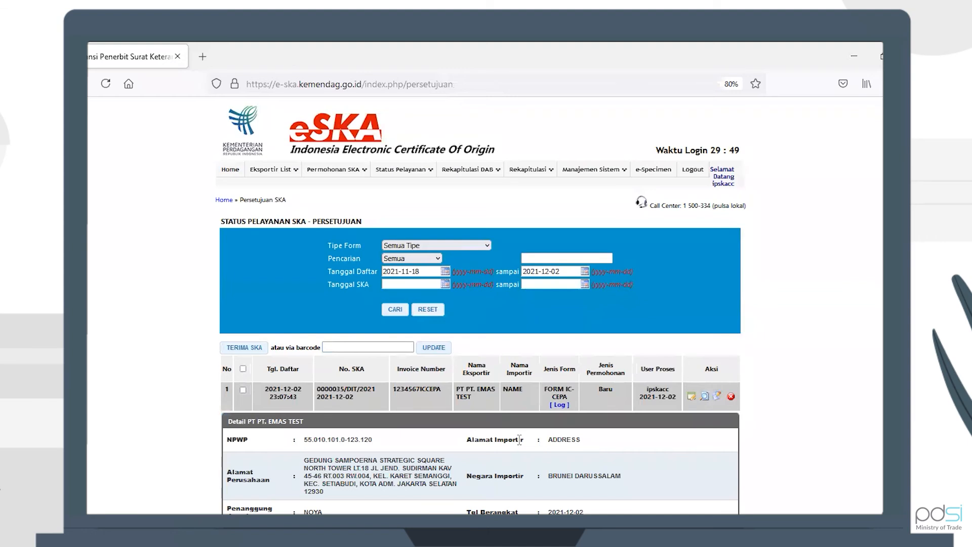
scroll(518, 439, down, 3)
scroll(518, 438, down, 2)
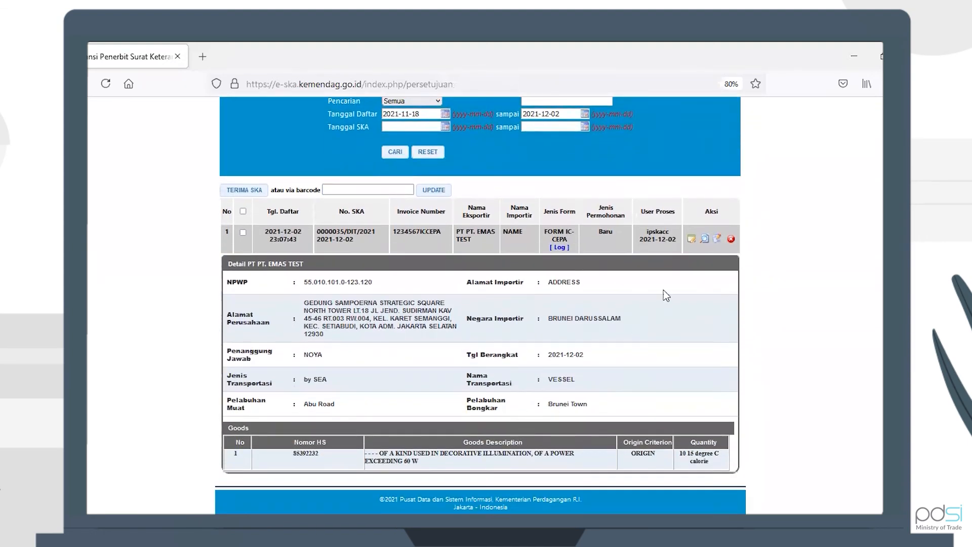
Step: Review the approved form's Header, Goods, Cost Structure and Uploads tabs, then return to Persetujuan SKA
click(692, 238)
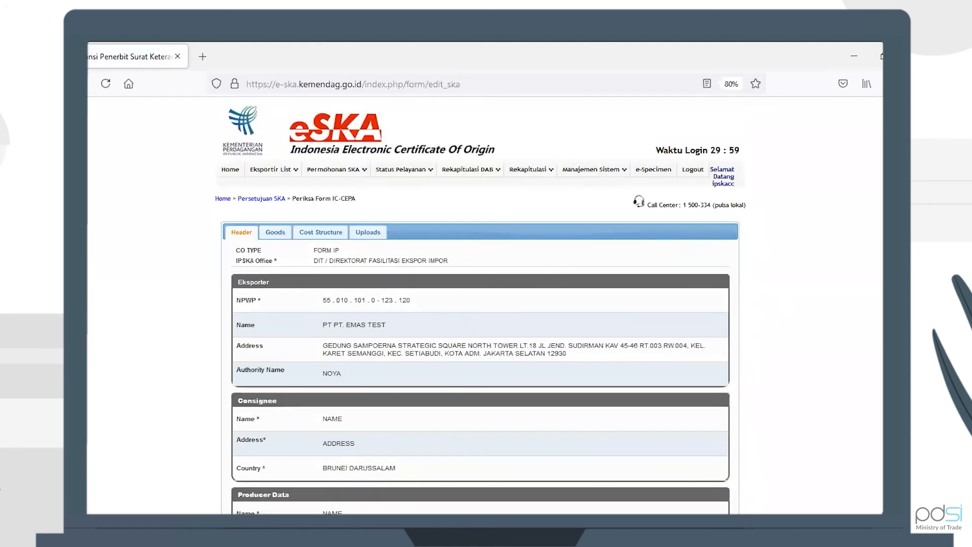
scroll(480, 304, down, 3)
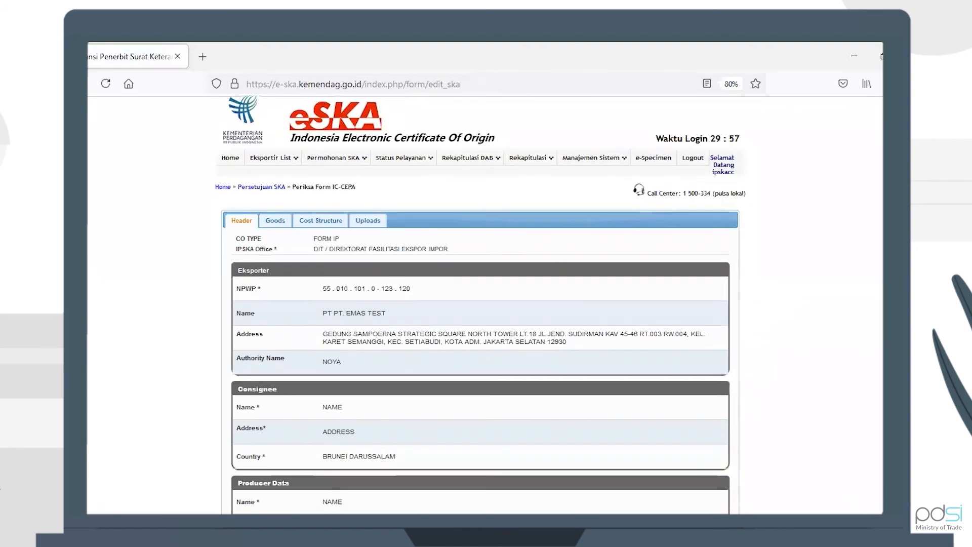
scroll(480, 304, down, 6)
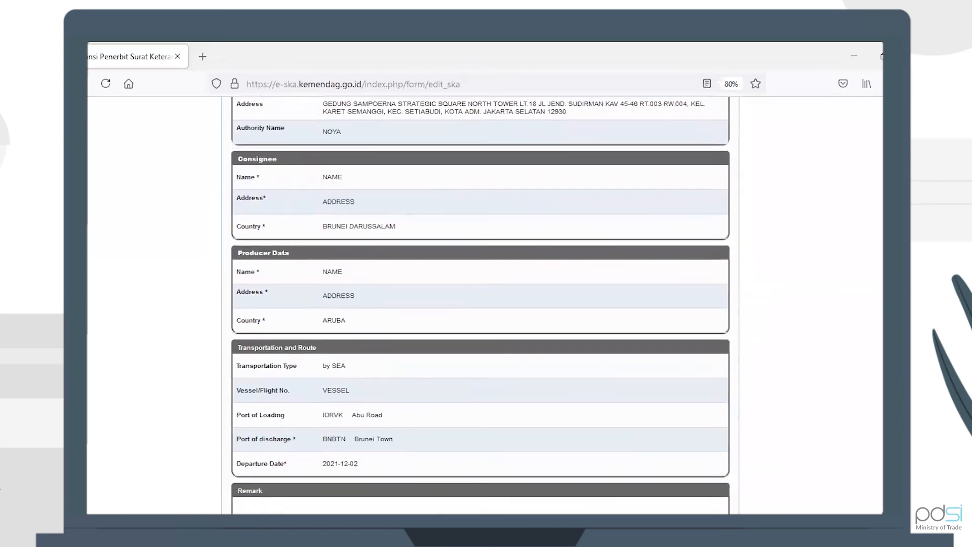
scroll(479, 303, up, 5)
scroll(464, 189, up, 2)
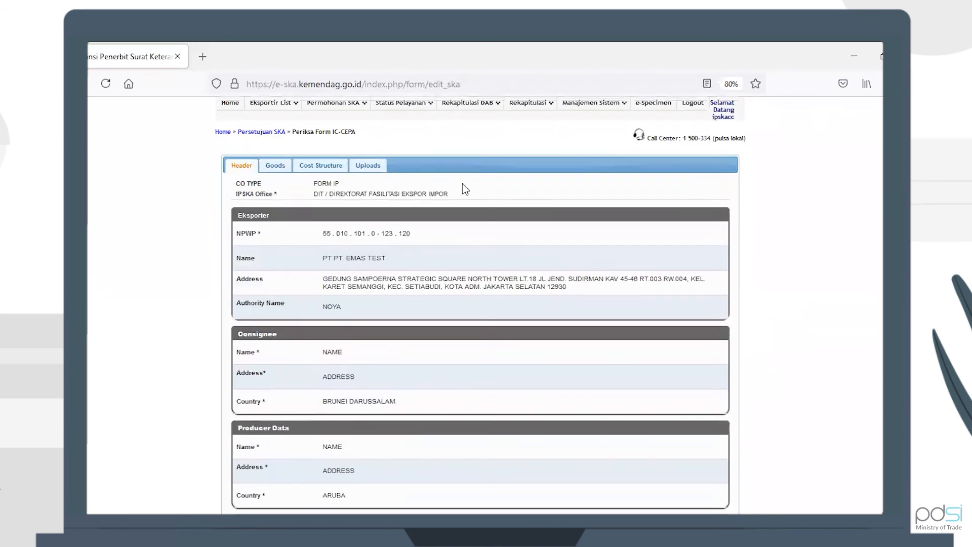
click(280, 172)
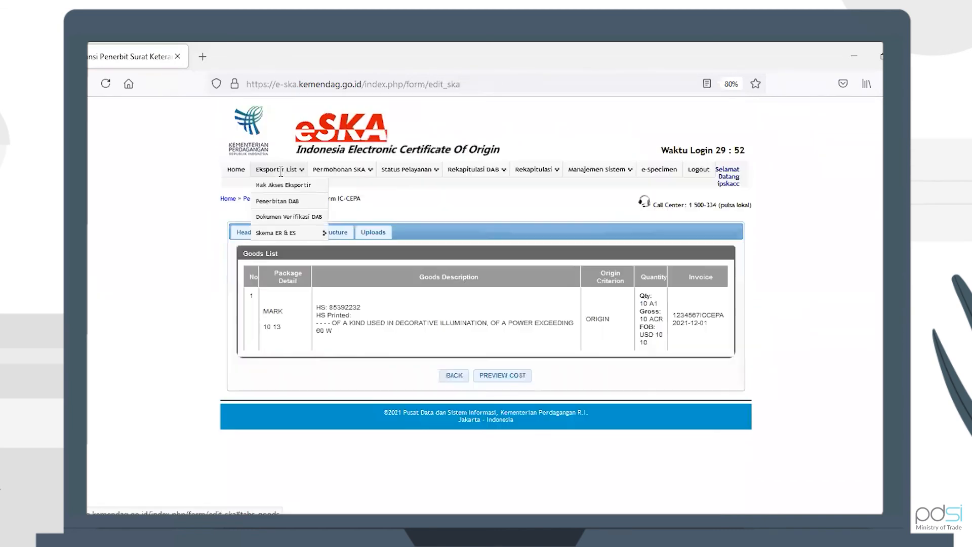
click(335, 236)
click(376, 236)
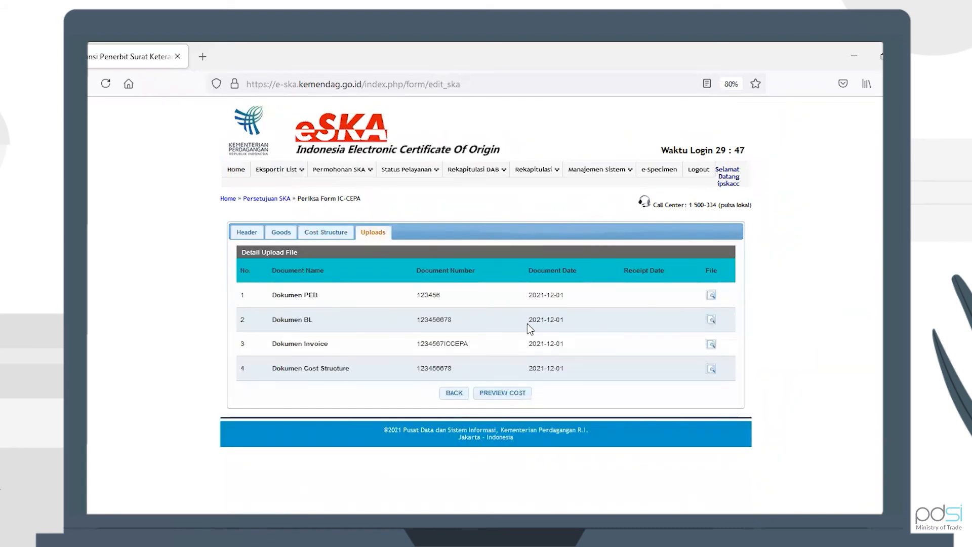
mouse_move(410, 172)
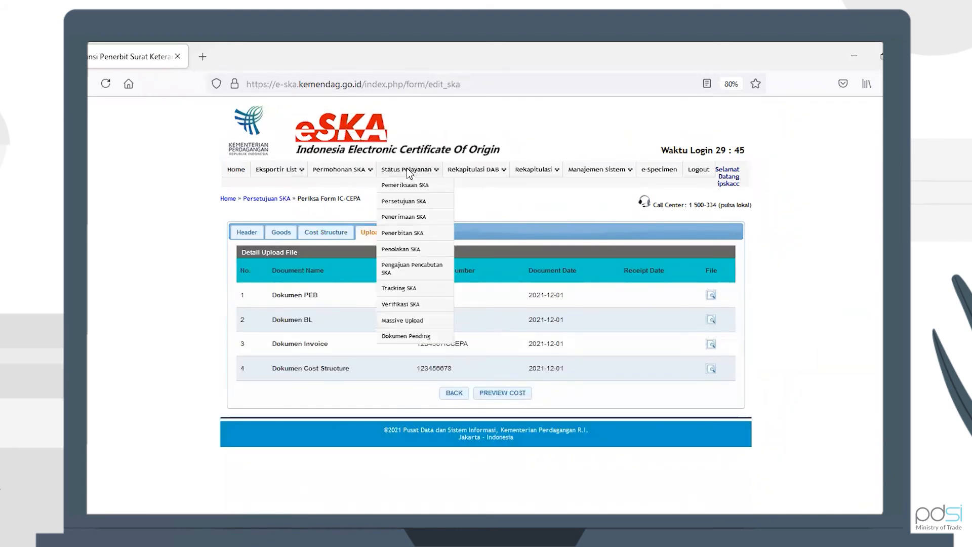
click(404, 206)
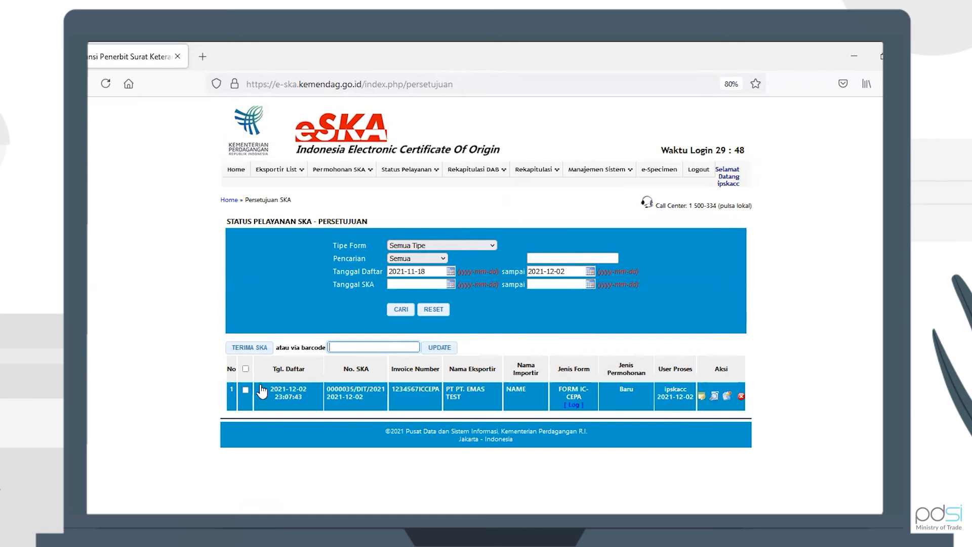
Step: Tick the FORM IC-CEPA row and receive it with TERIMA SKA, confirming the status update
click(246, 391)
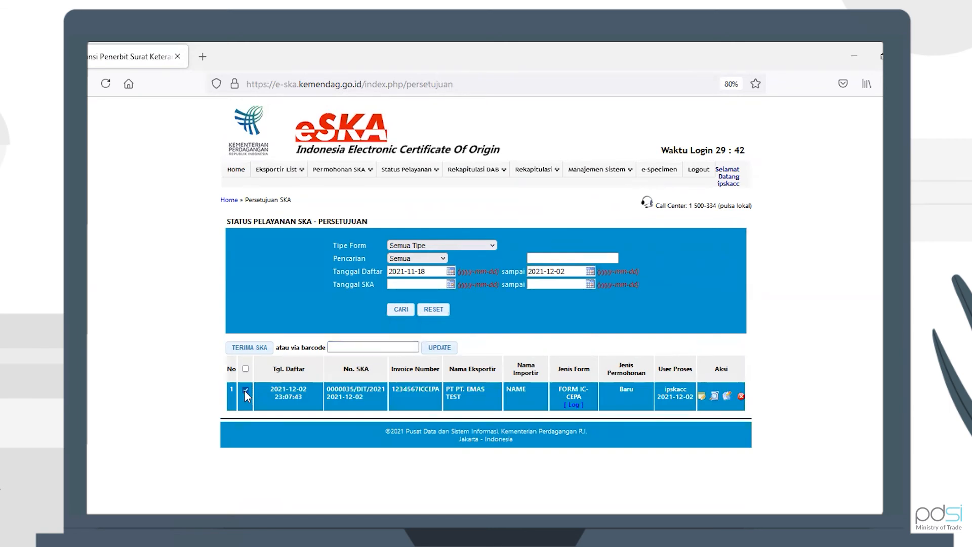
click(251, 347)
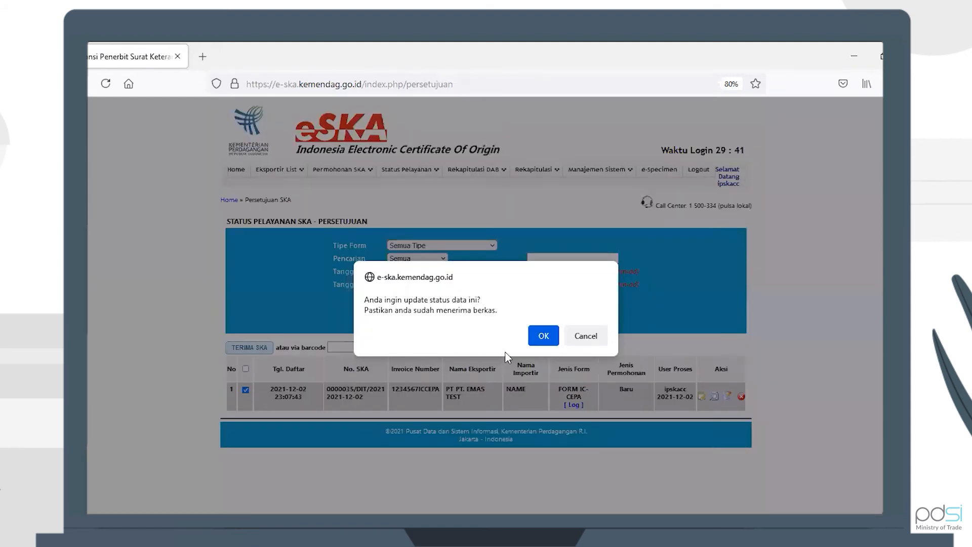
click(537, 336)
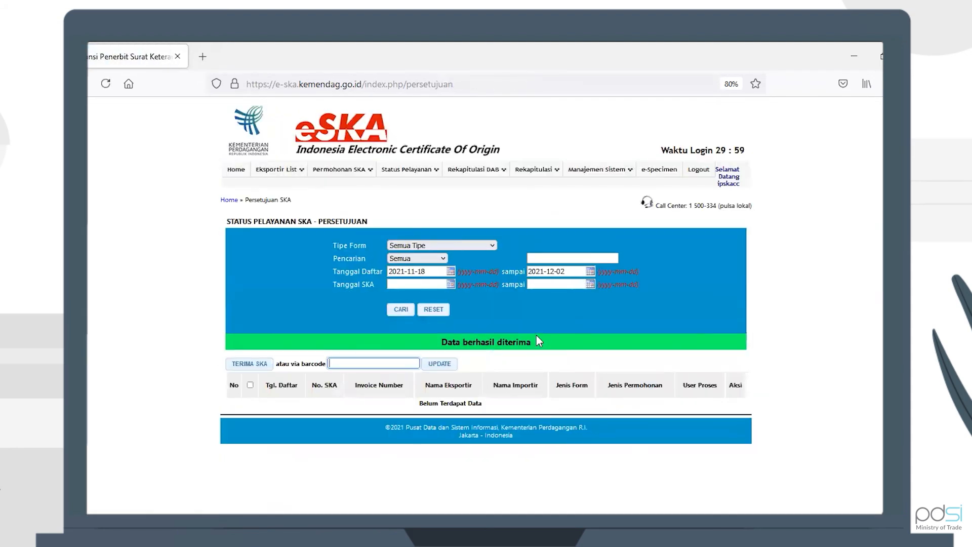
mouse_move(420, 167)
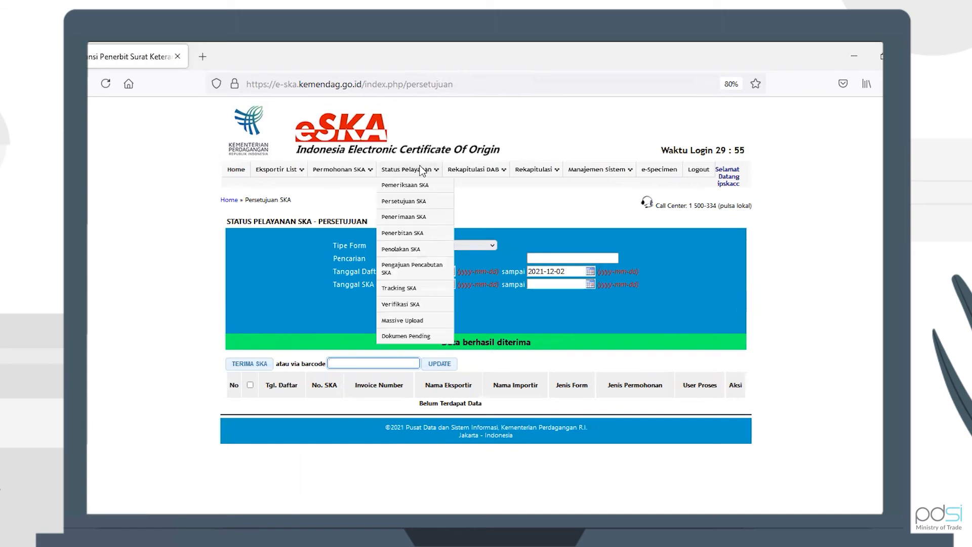
Step: Open Status Pelayanan > Penerimaan SKA and expand the exporter's application details
click(414, 218)
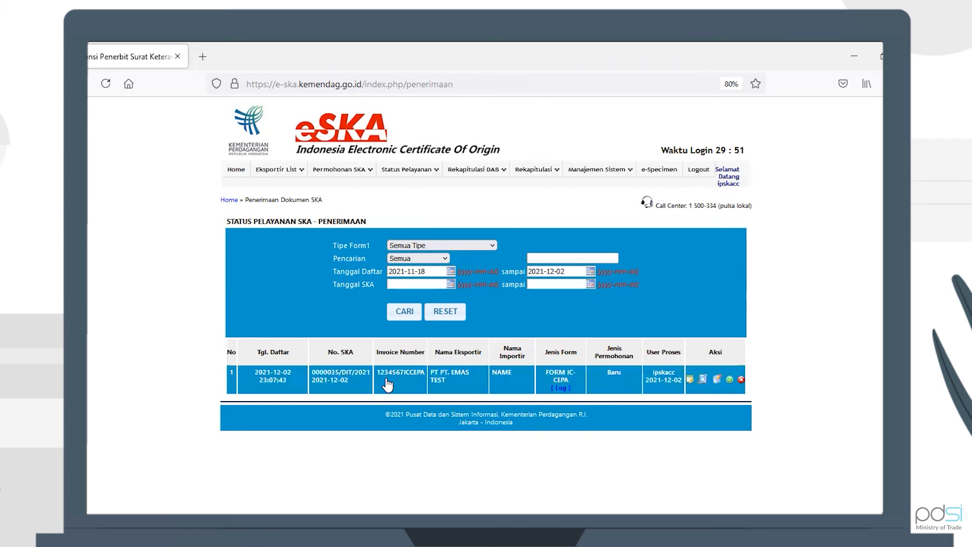
click(449, 380)
scroll(554, 417, down, 3)
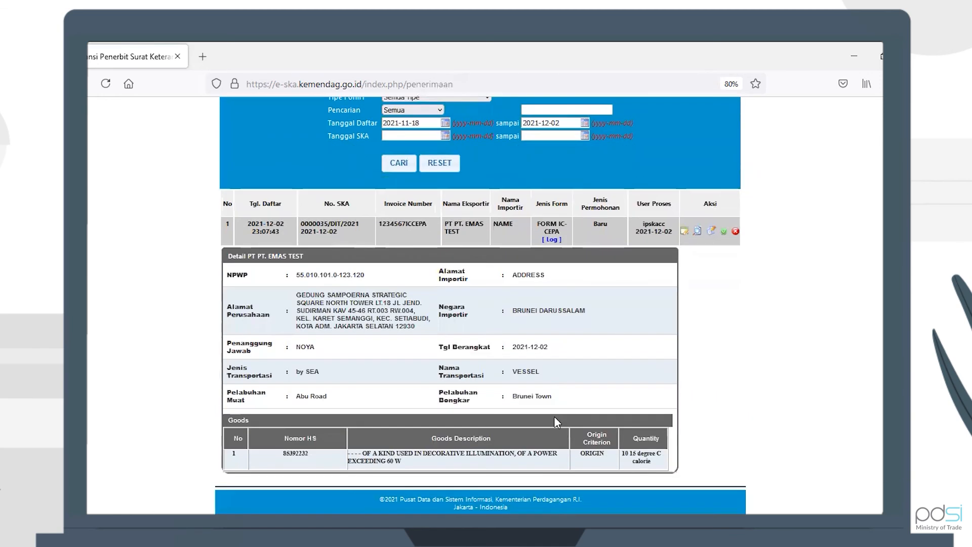
Step: Check the IC-CEPA form's Header, Goods, Cost Structure and Uploads tabs, then return to Penerimaan SKA
click(684, 232)
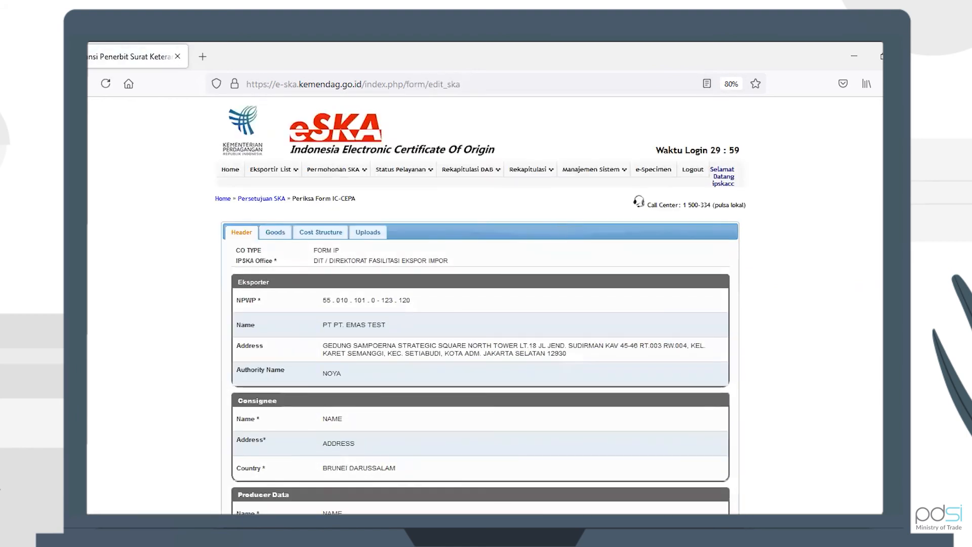
scroll(480, 303, down, 5)
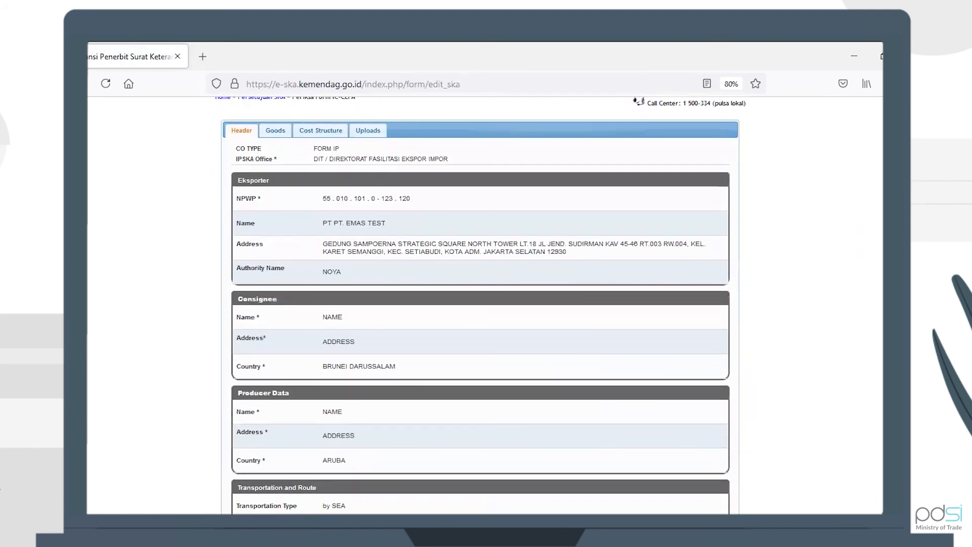
scroll(480, 303, down, 2)
scroll(480, 304, up, 5)
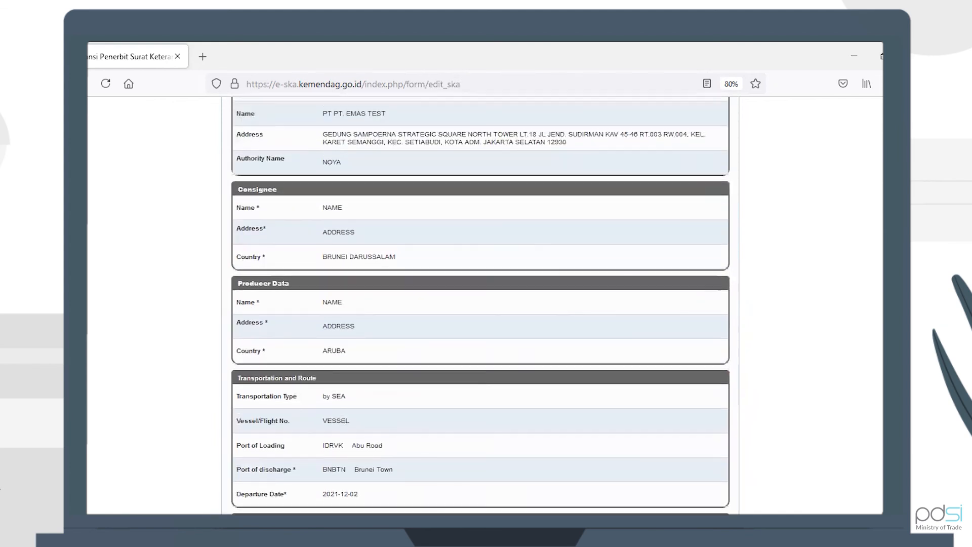
click(275, 144)
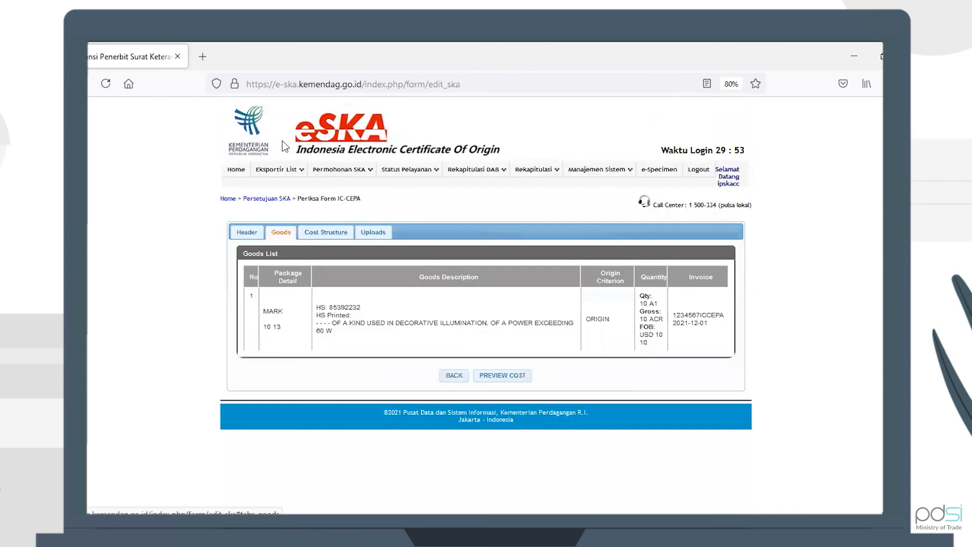
mouse_move(313, 222)
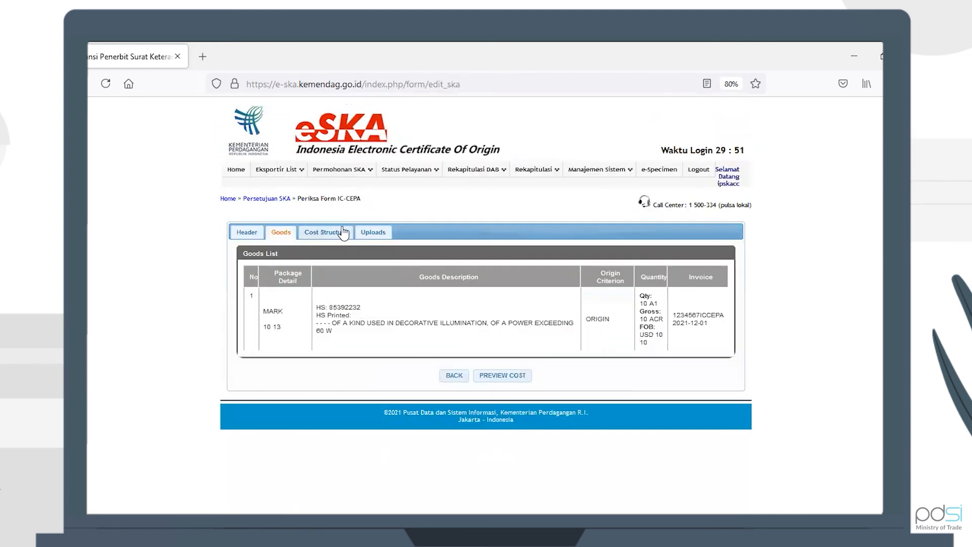
click(333, 234)
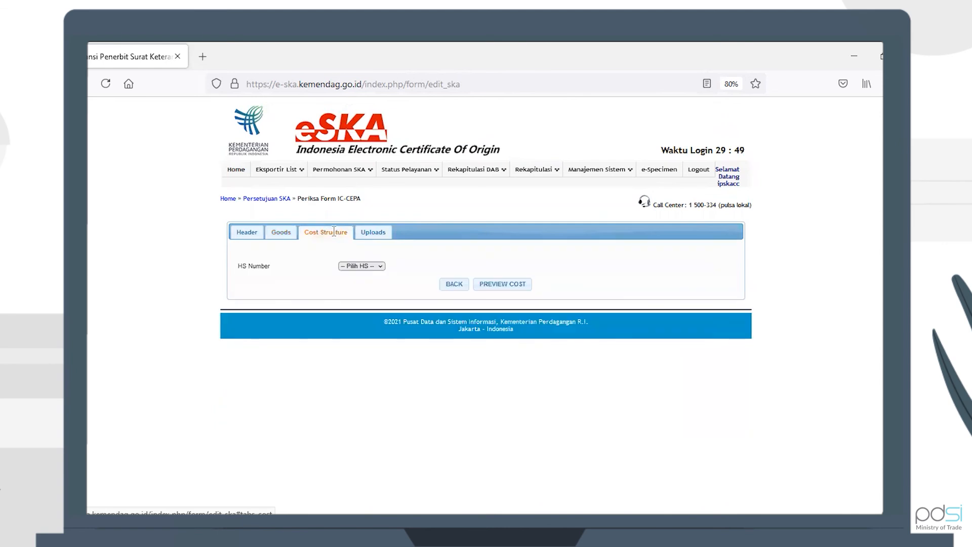
click(376, 233)
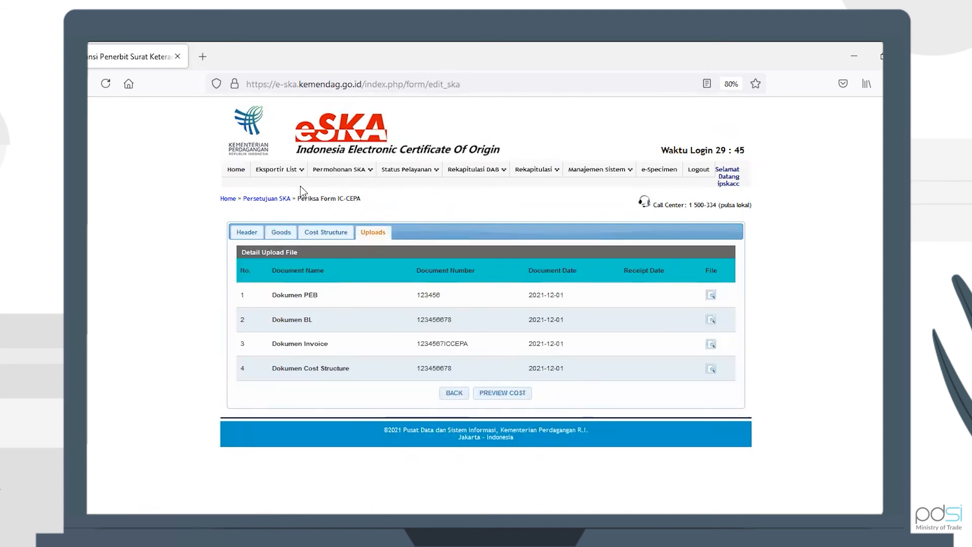
mouse_move(416, 180)
click(408, 216)
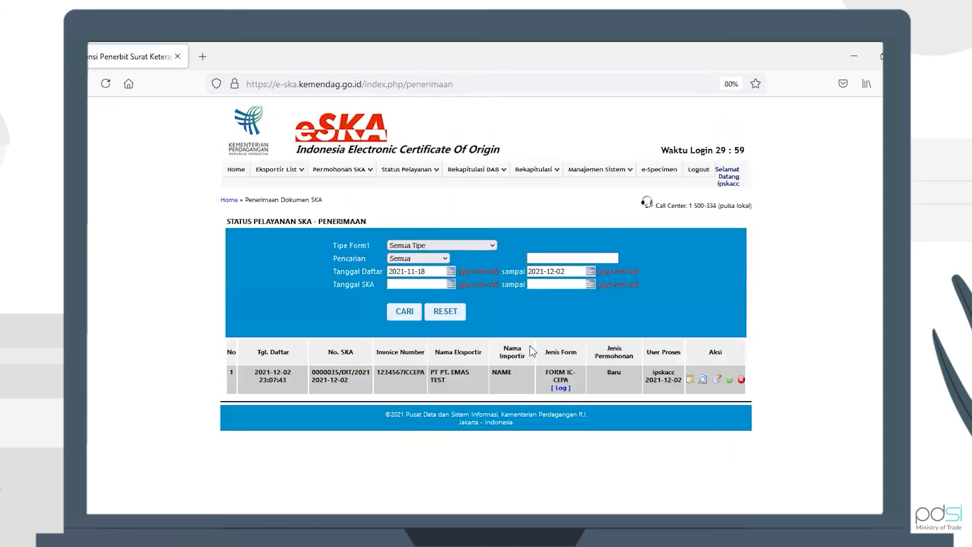
Step: Issue the received IC-CEPA certificate with its pasted form serial number, confirming 0000035/DIT/2021
click(730, 379)
click(391, 394)
key(ctrl+v)
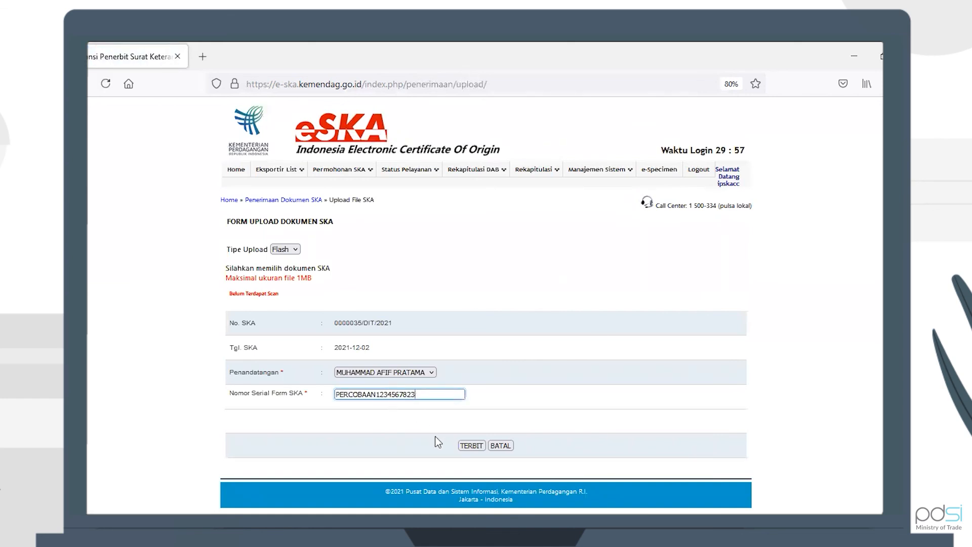
click(468, 444)
click(550, 321)
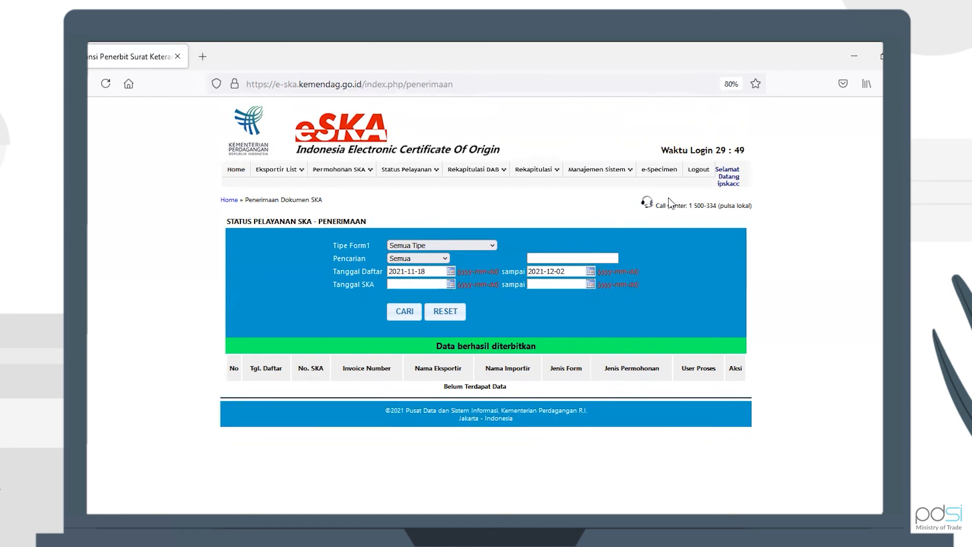
Step: Log out of the issuing officer account and sign in with the exporter's saved login
click(707, 171)
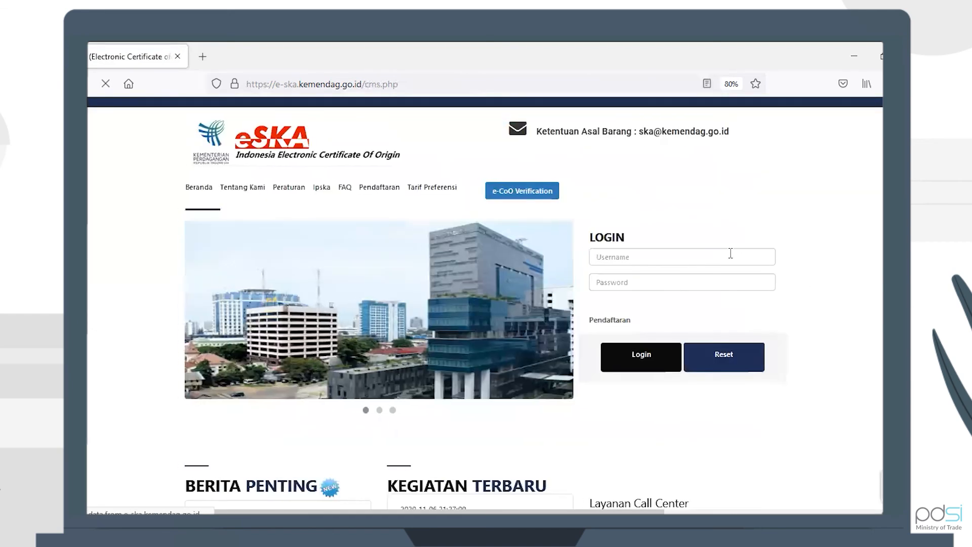
click(730, 253)
click(660, 325)
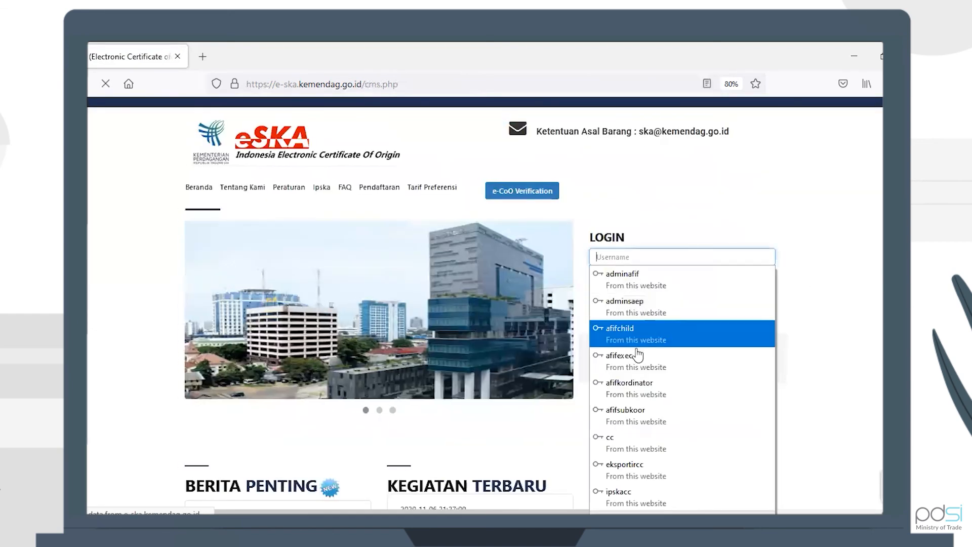
click(637, 355)
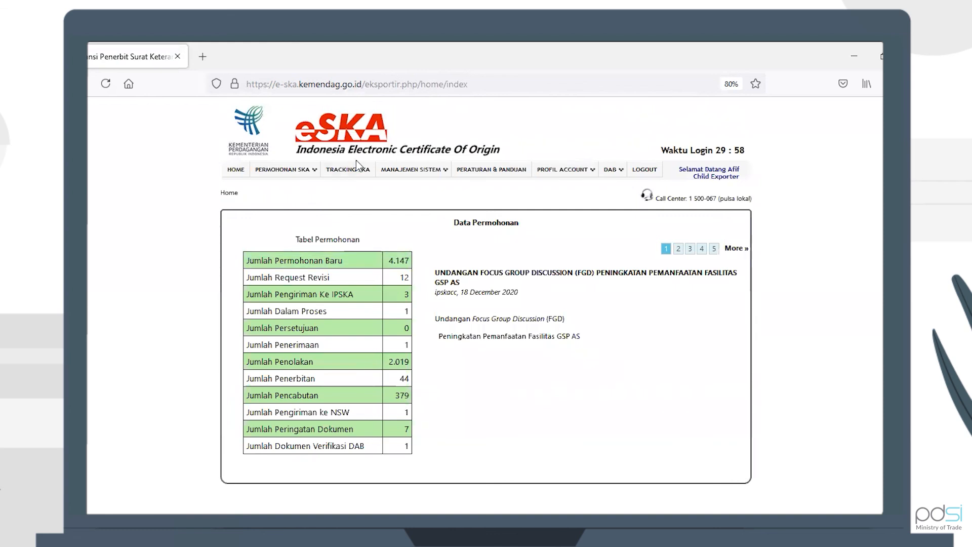
Step: Search SKA tracking for applications registered on 2021-12-02 to see the IC-CEPA status
click(349, 172)
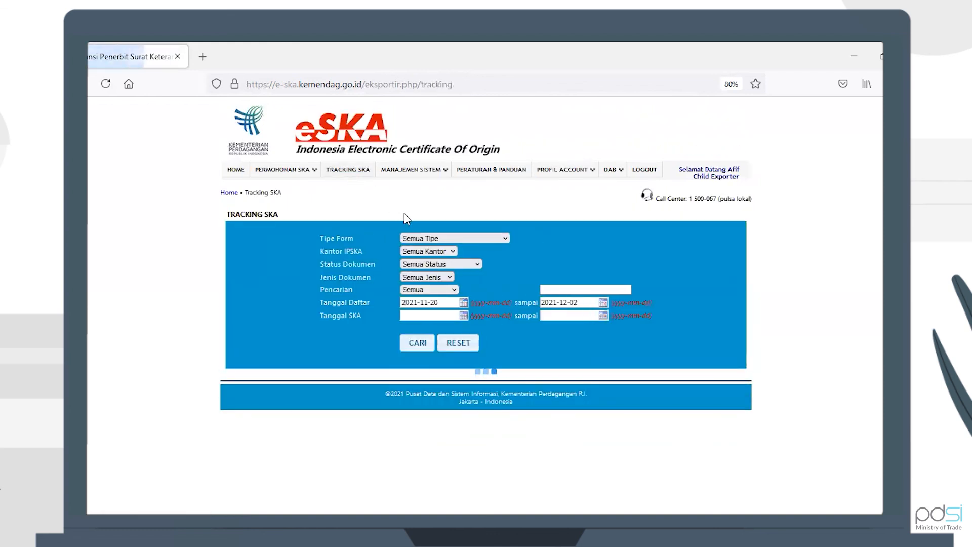
click(437, 302)
click(426, 316)
click(420, 441)
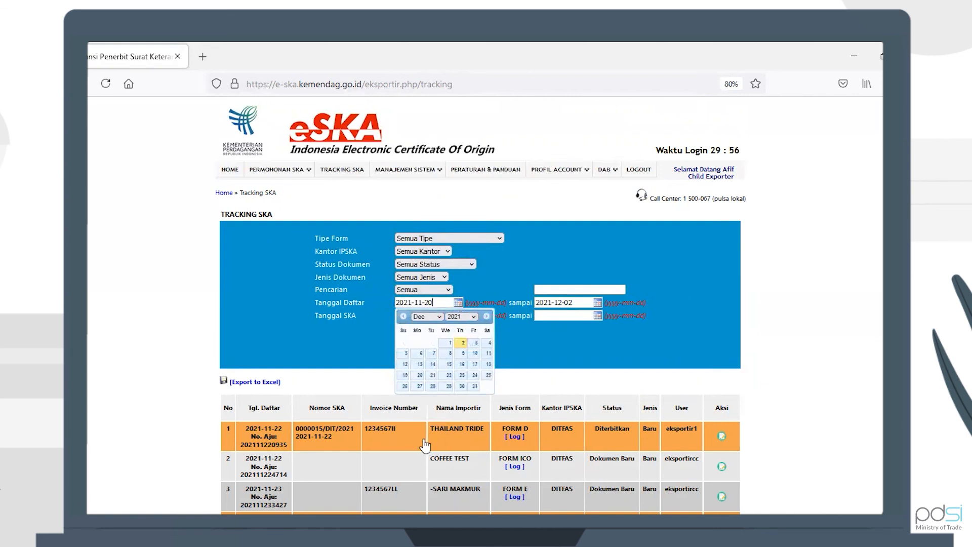
click(462, 343)
click(411, 342)
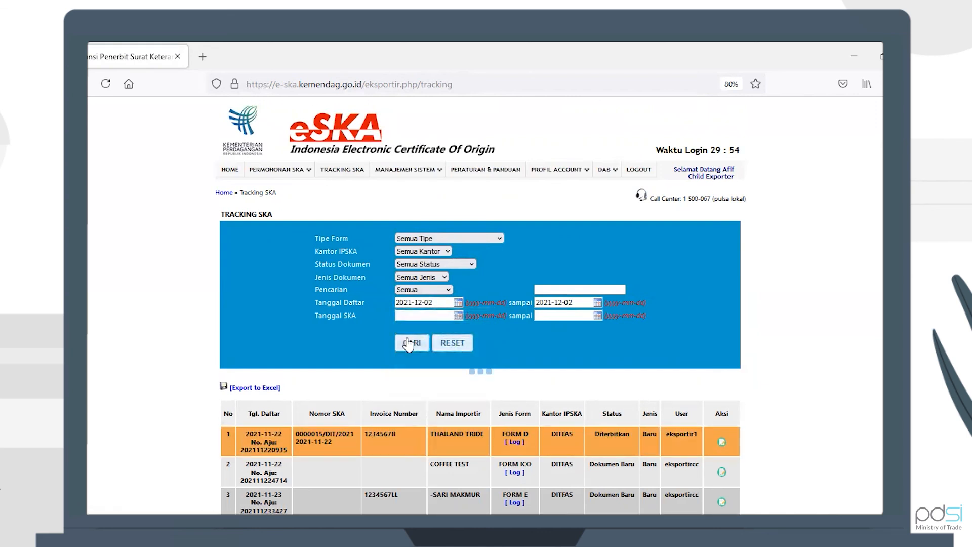
scroll(622, 416, down, 3)
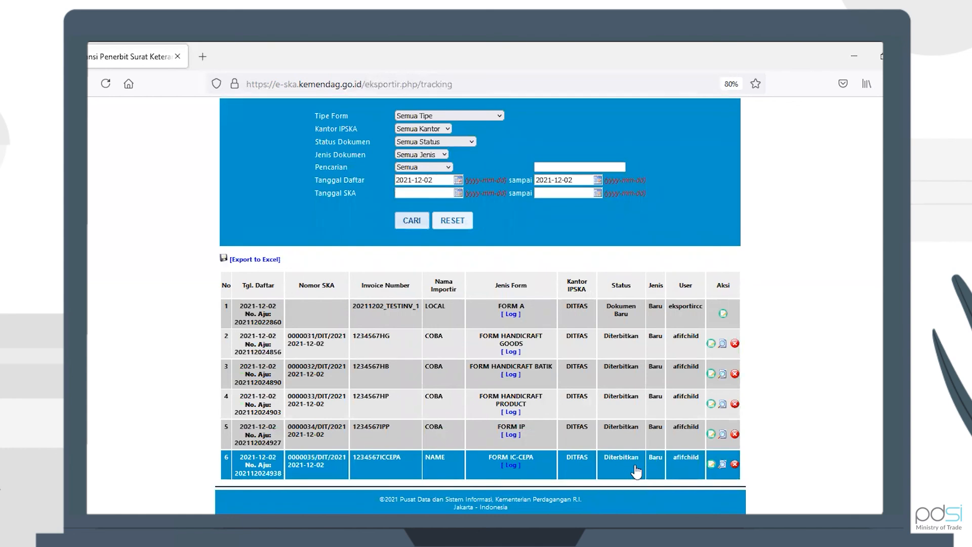
Step: Preview certificate 0000035/DIT/2021 as a Blangko Kosong PDF from the IC-CEPA row
click(723, 465)
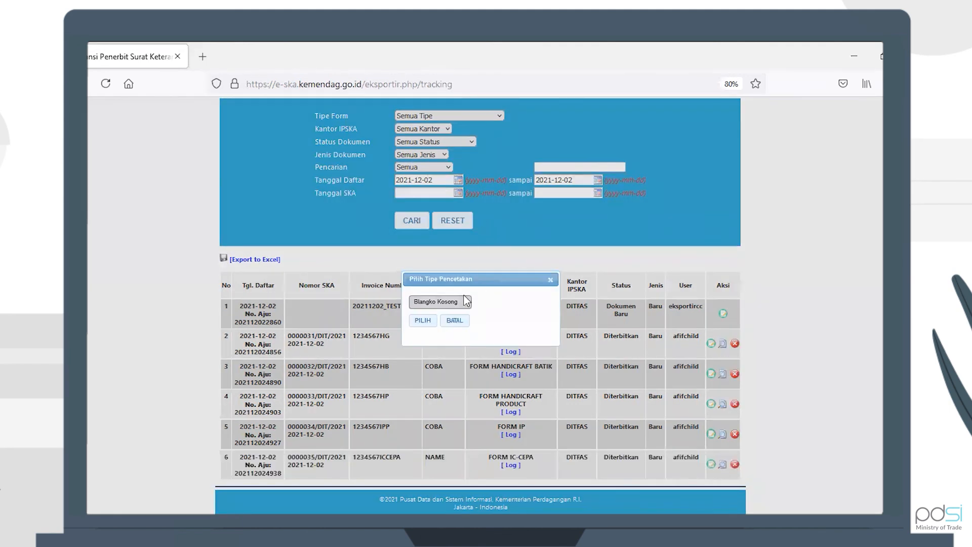
click(420, 321)
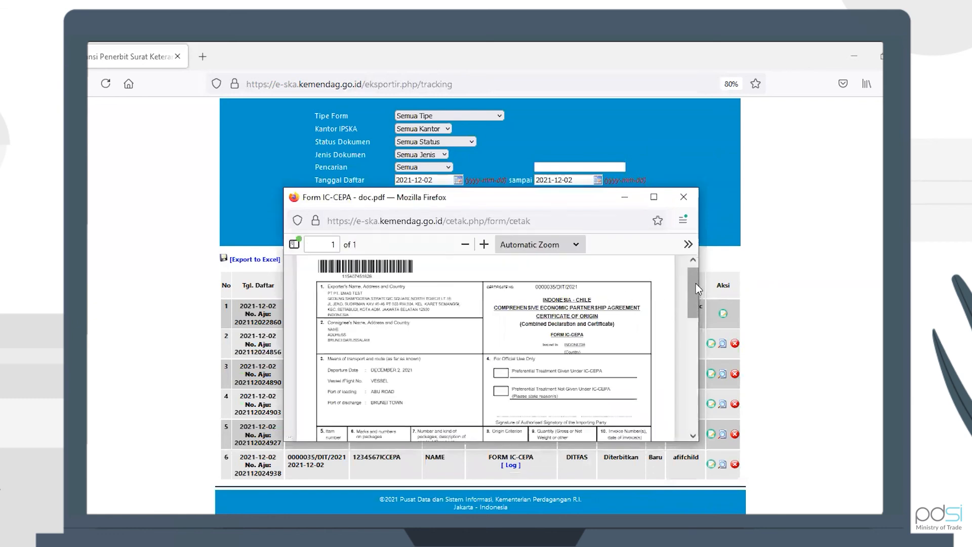
drag(691, 287, 691, 281)
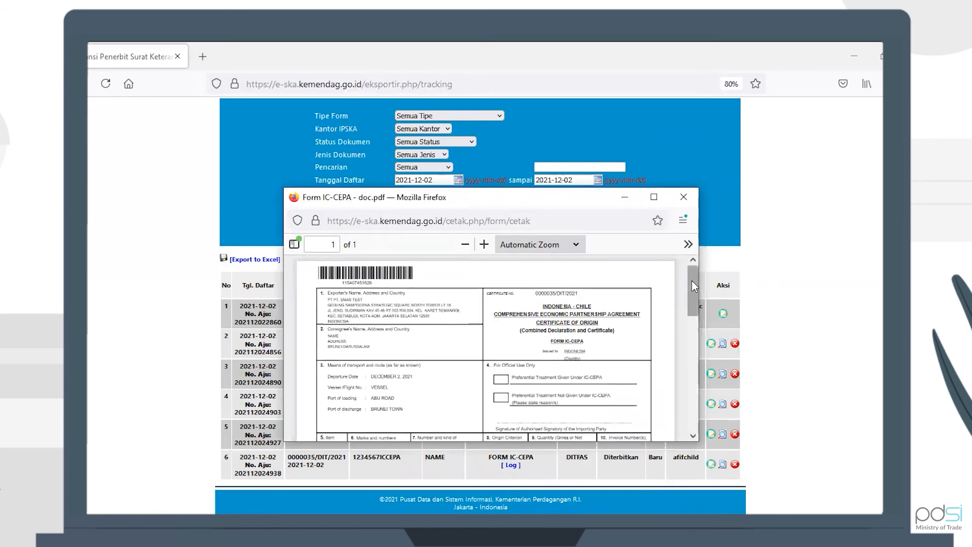
click(691, 281)
mouse_move(691, 280)
mouse_down()
mouse_move(699, 410)
mouse_move(687, 292)
mouse_up()
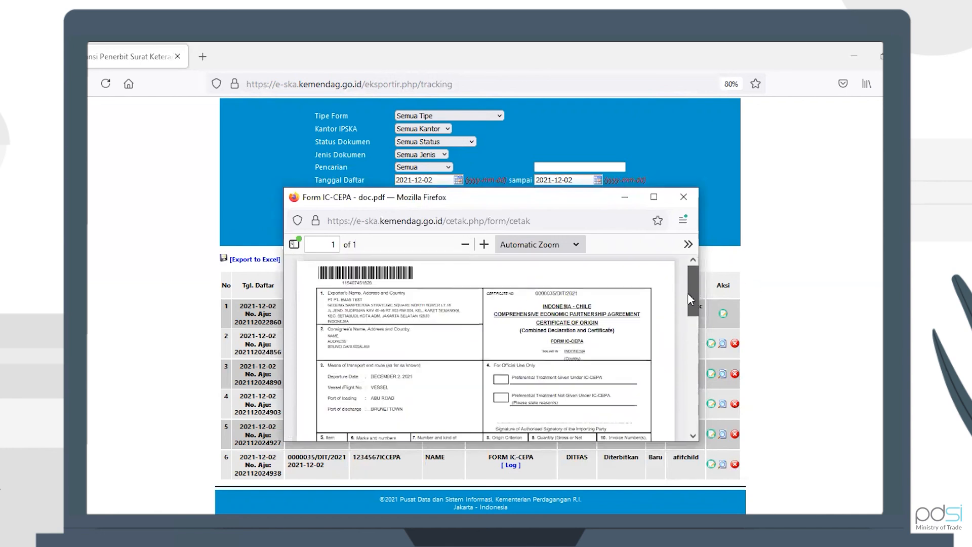